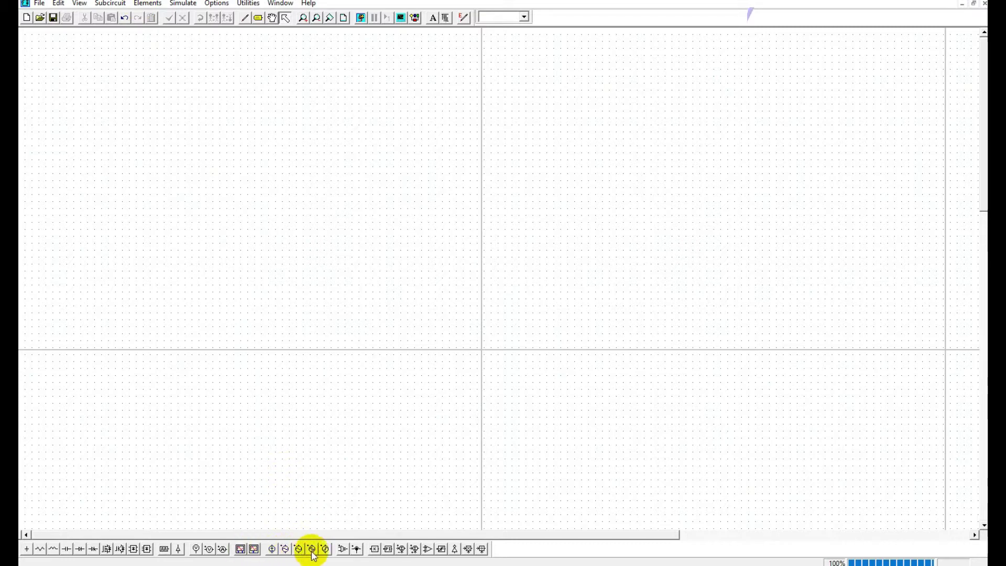
Place a sine source, a series resistor beside it and a vertical load resistor on the right.
left_click(285, 549)
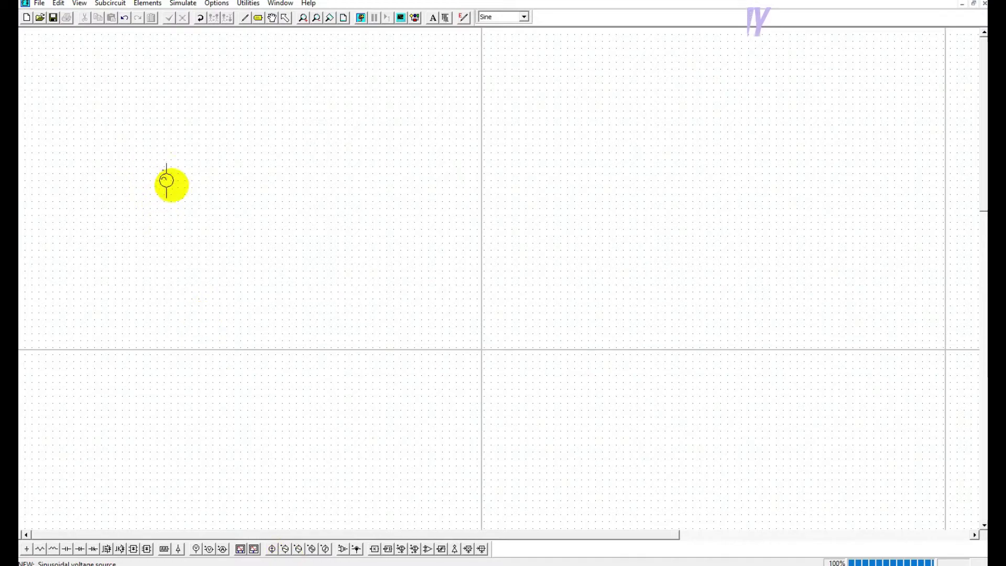
left_click(171, 184)
key("Escape")
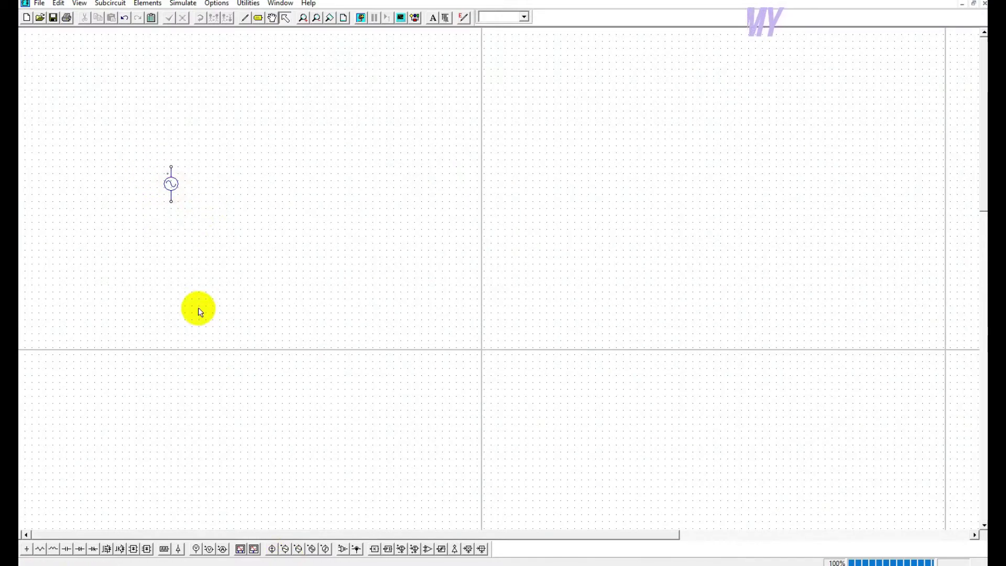
left_click(40, 549)
left_click(223, 153)
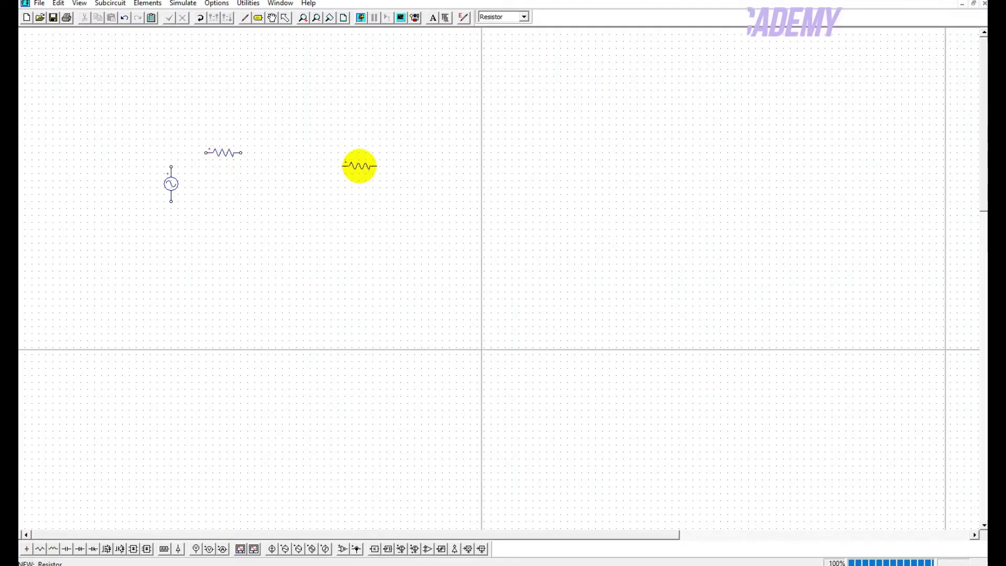
right_click(359, 168)
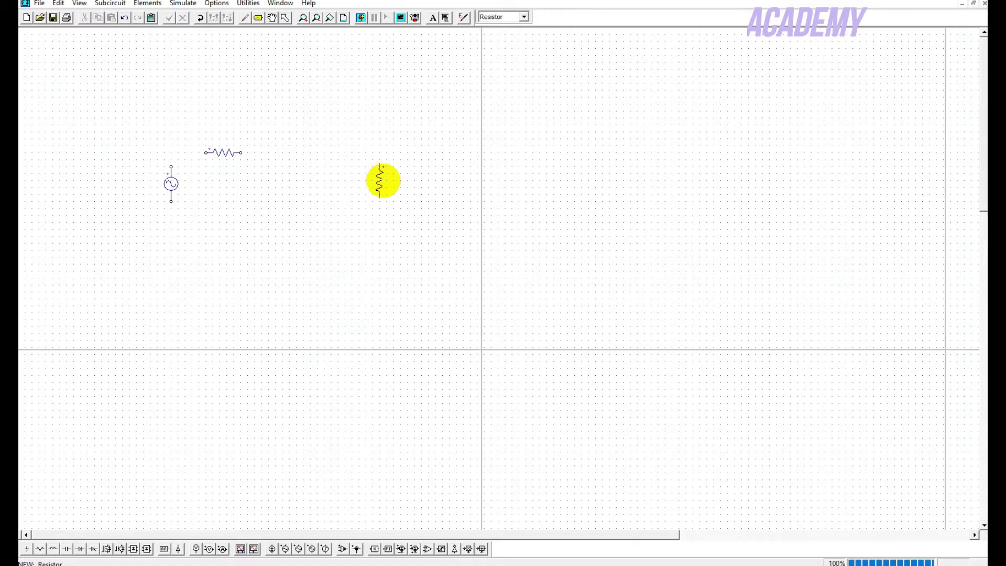
left_click(393, 180)
key("ctrl+e")
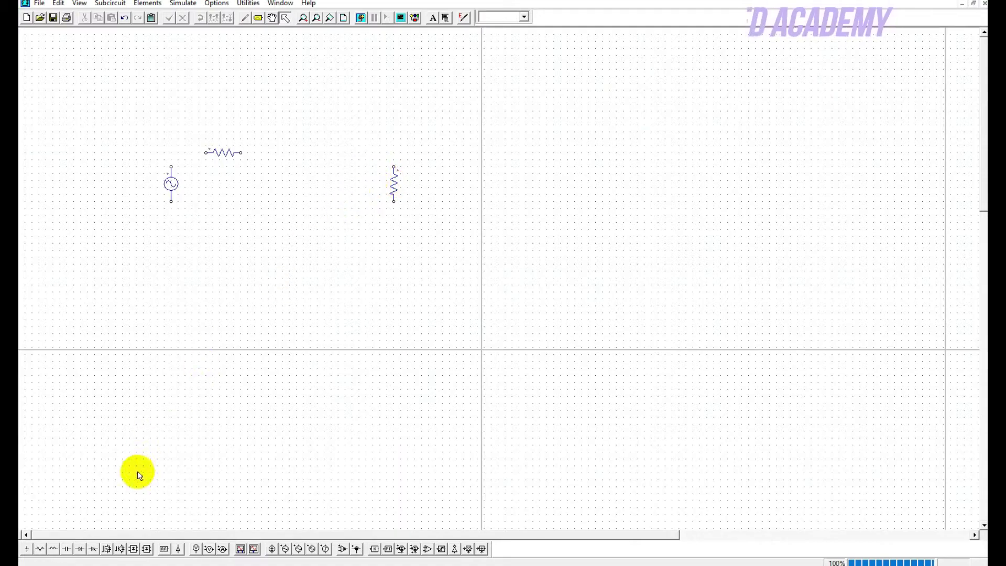
Place a diode between the resistors, a DC source below it and a ground under the sine source.
left_click(80, 548)
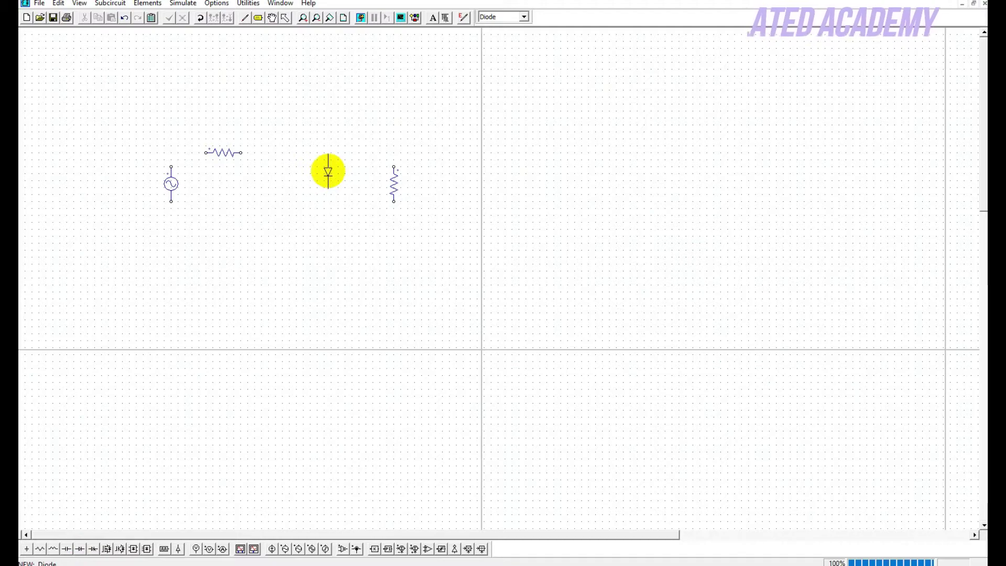
left_click(335, 169)
key("ctrl+e")
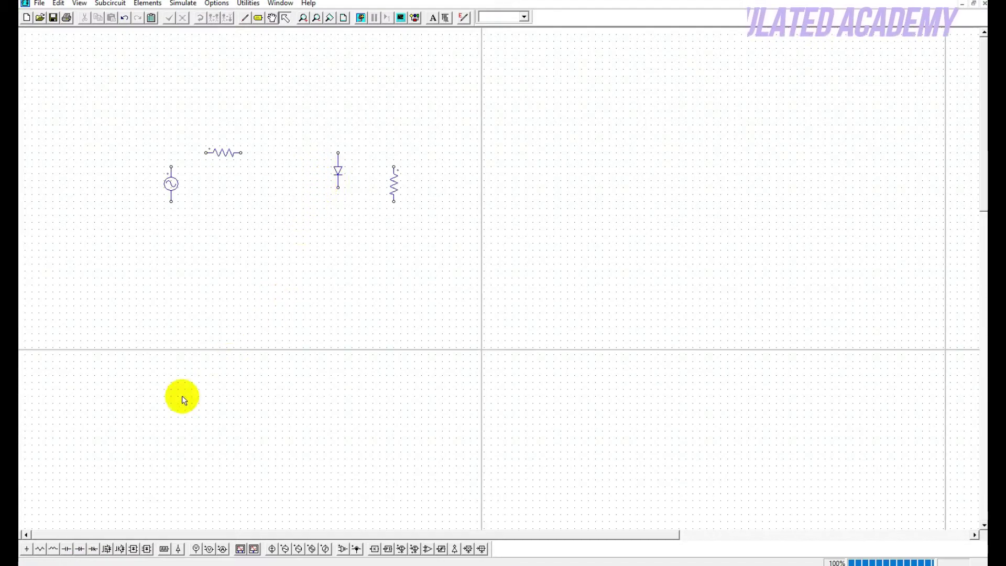
left_click(273, 548)
left_click(337, 218)
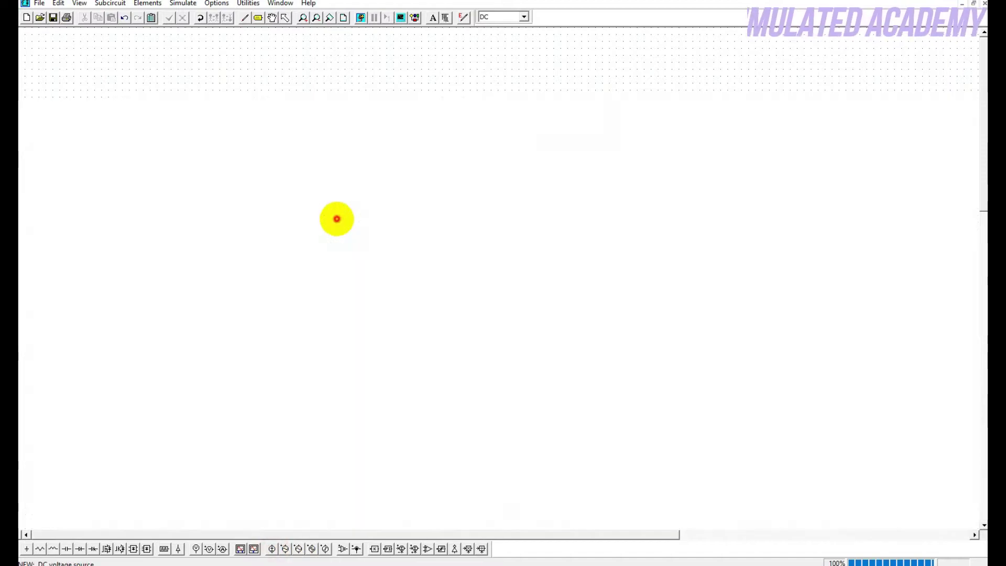
left_click(26, 549)
left_click(171, 254)
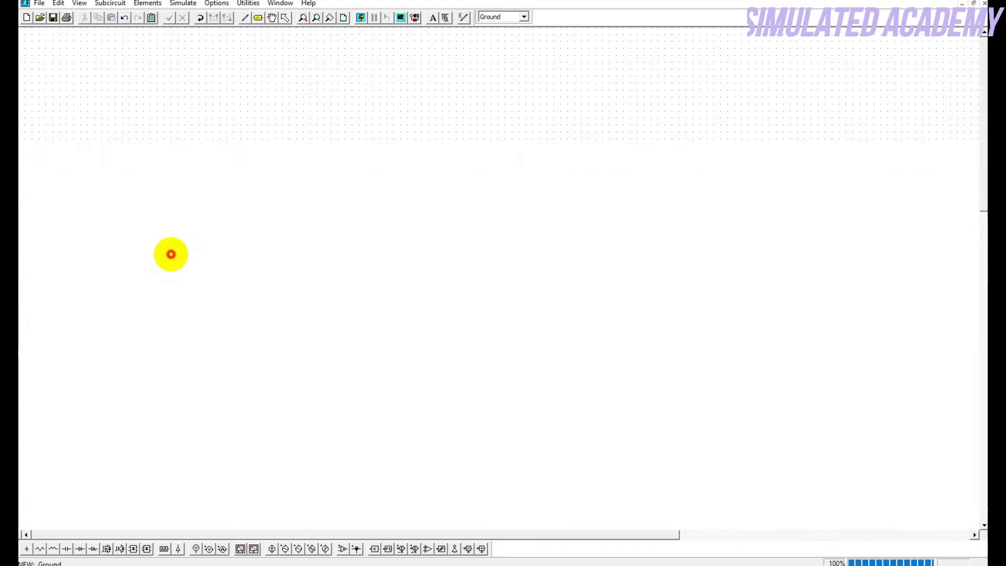
left_click(247, 18)
Wire the sine source's top to the series resistor and connect the ground to the bottom wire.
mouse_move(171, 167)
left_mouse_down()
mouse_move(206, 153)
mouse_move(338, 153)
mouse_move(394, 168)
mouse_move(338, 239)
mouse_move(171, 203)
left_mouse_up()
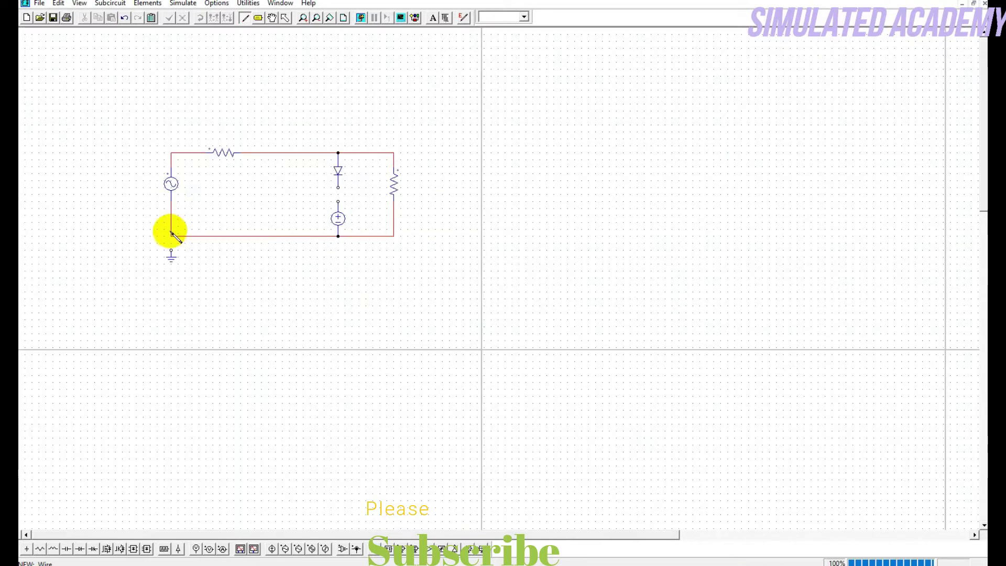
left_click_drag(171, 251, 171, 235)
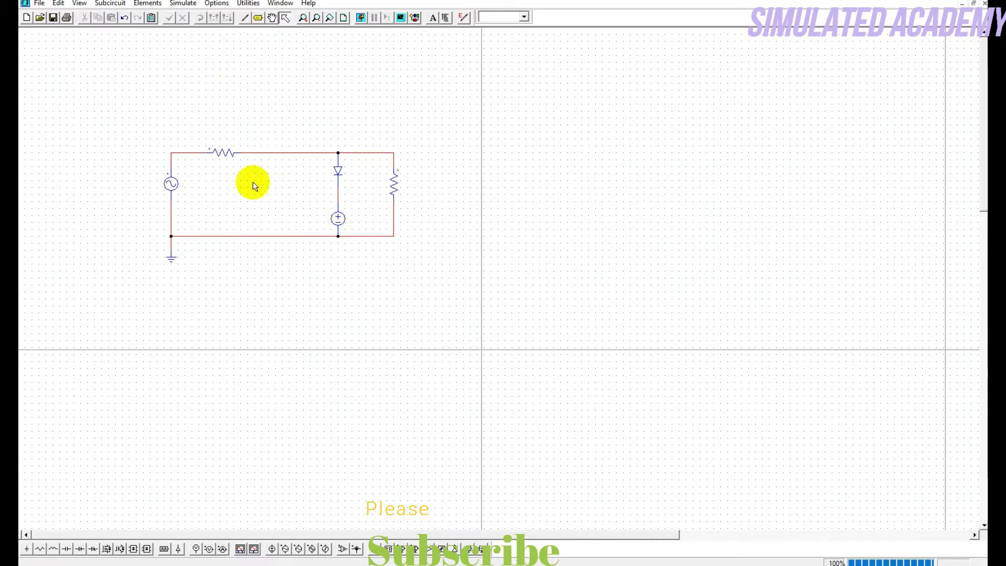
Set the sine source peak amplitude to 50 and display its amplitude and frequency.
double_click(171, 183)
double_click(226, 184)
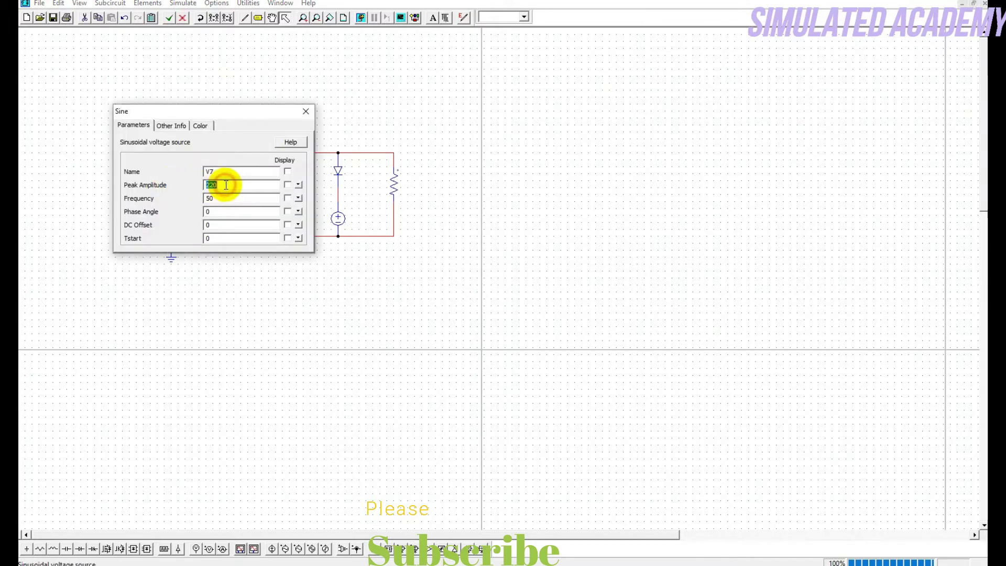
type("50")
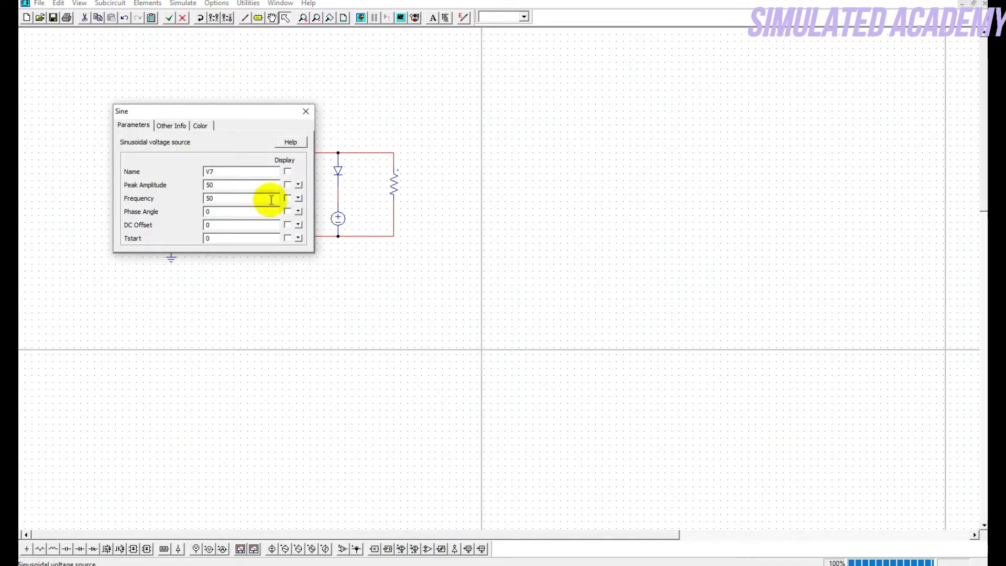
left_click(287, 185)
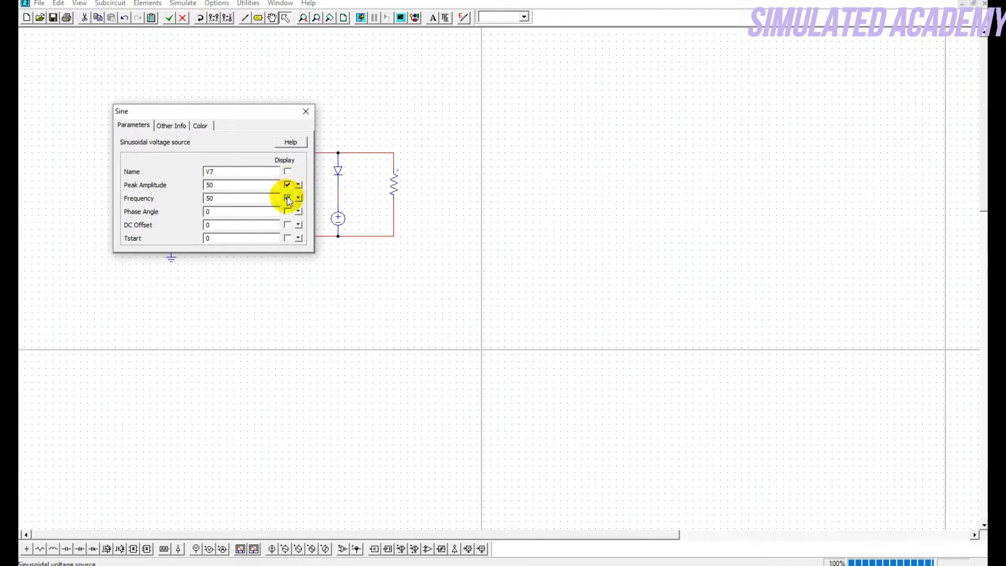
left_click(287, 198)
left_click(305, 111)
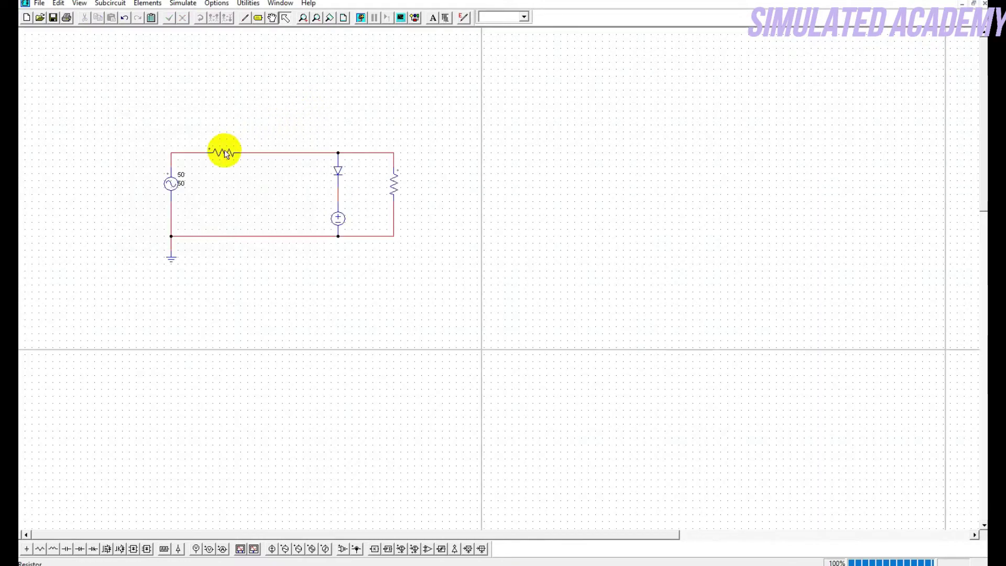
Display the series resistance and set the DC source amplitude to 10, shown on the schematic.
double_click(226, 153)
left_click(287, 185)
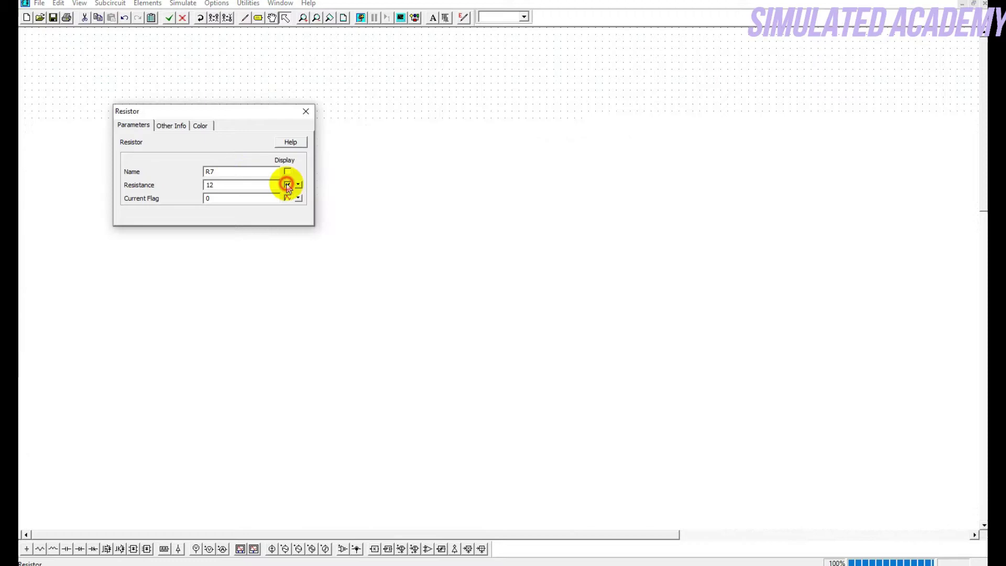
left_click(302, 113)
double_click(338, 218)
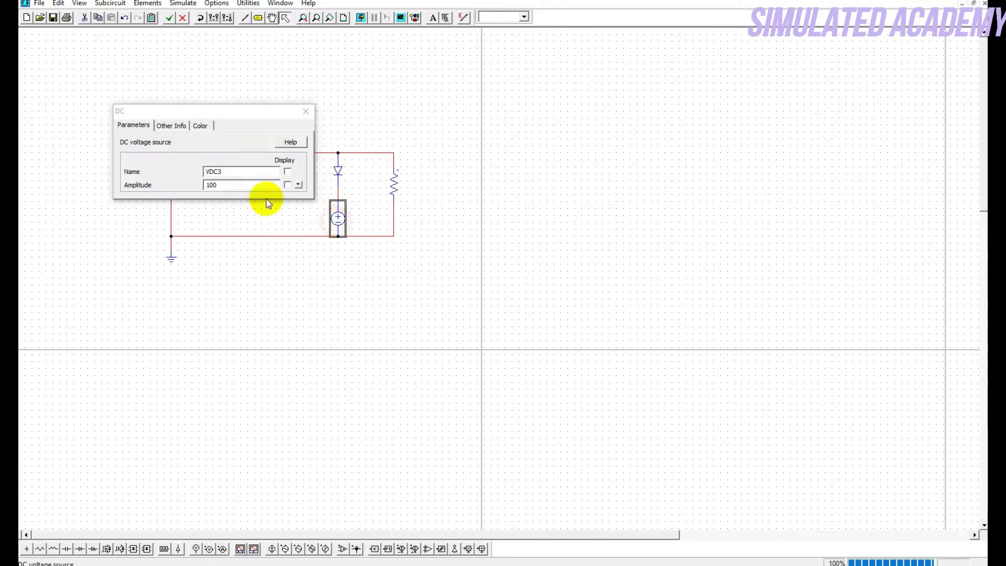
left_click(235, 182)
type("10")
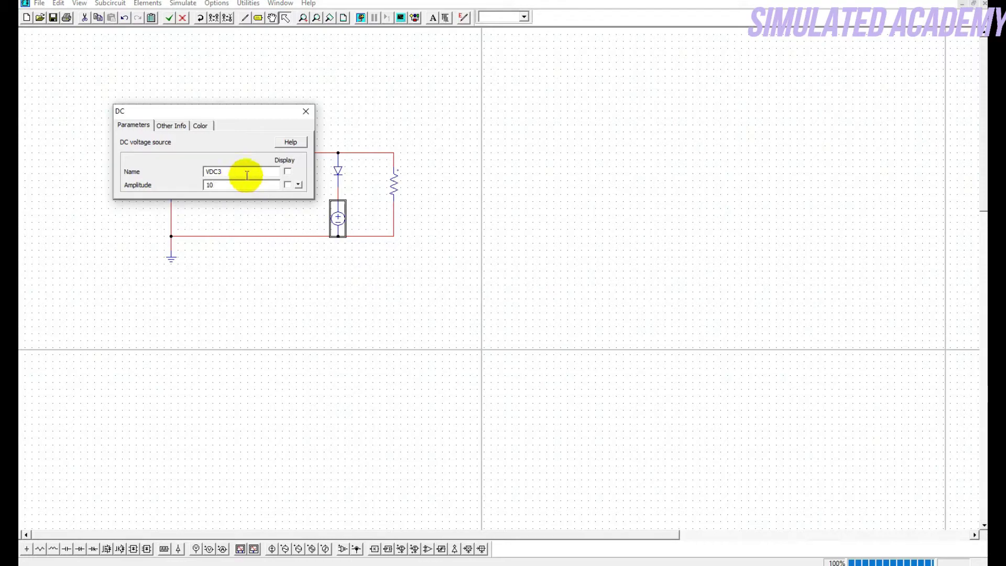
left_click(287, 184)
left_click(306, 111)
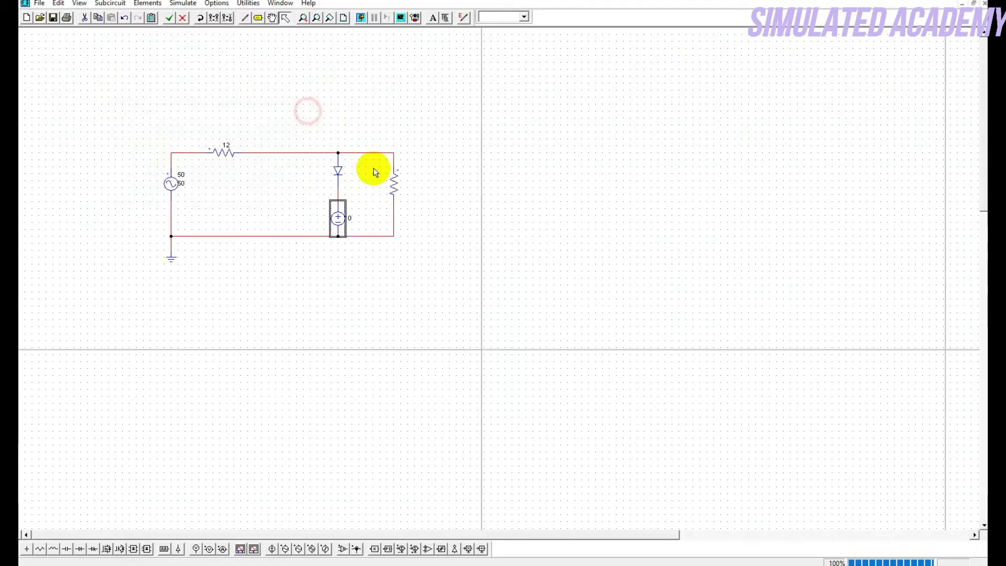
Display the load resistance and set the diode threshold voltage to 0.7.
double_click(393, 184)
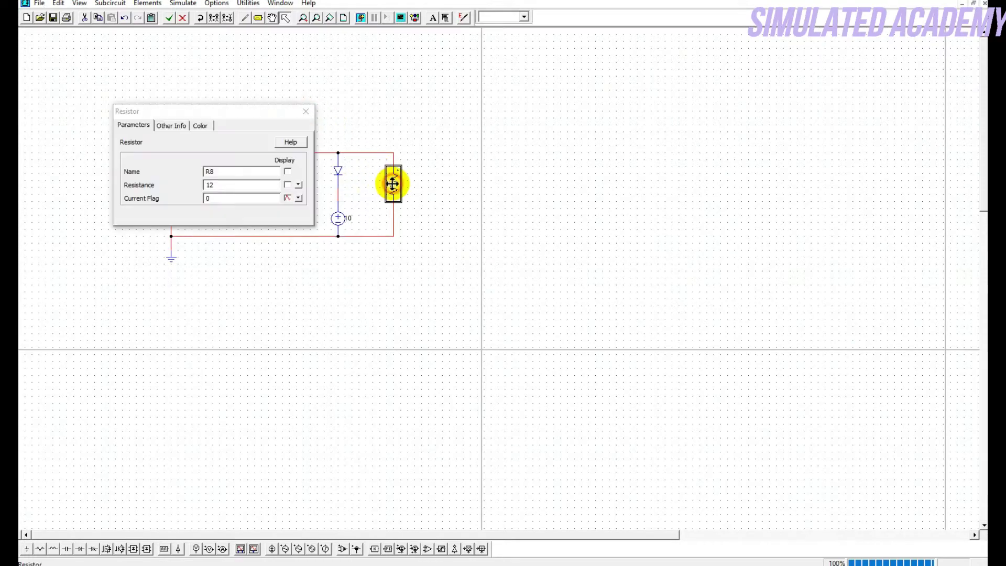
left_click(287, 185)
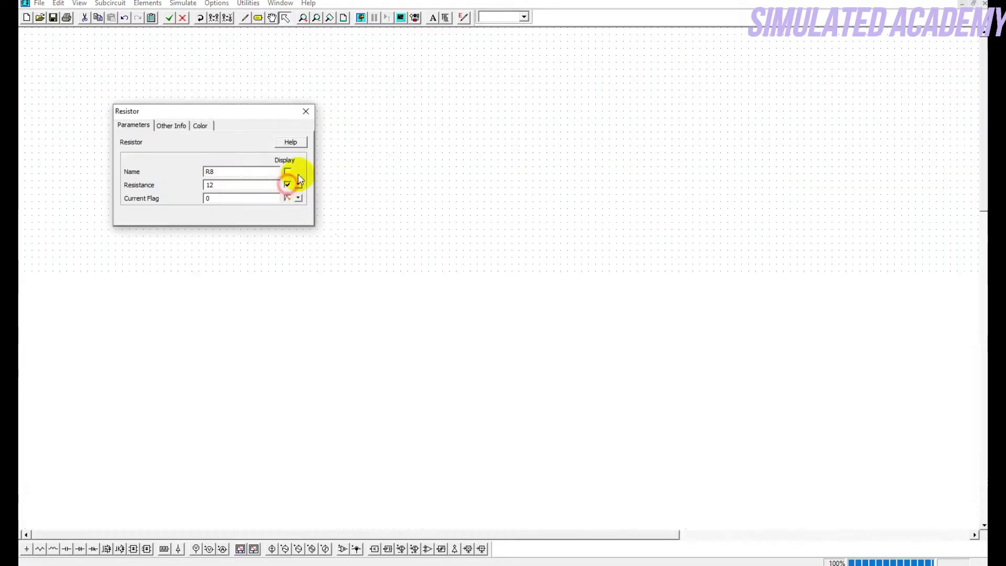
left_click(308, 112)
double_click(338, 169)
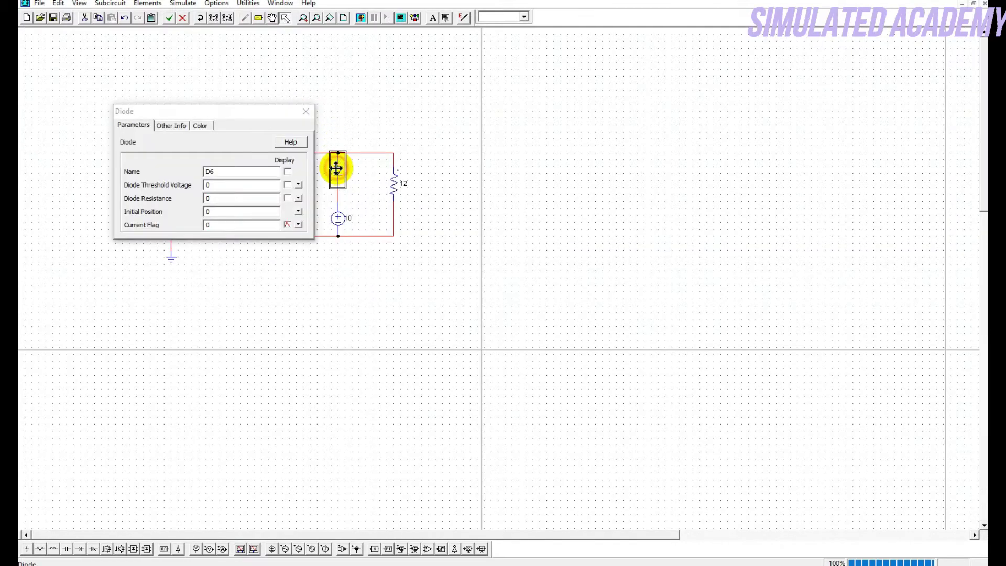
left_click(229, 185)
type(".7")
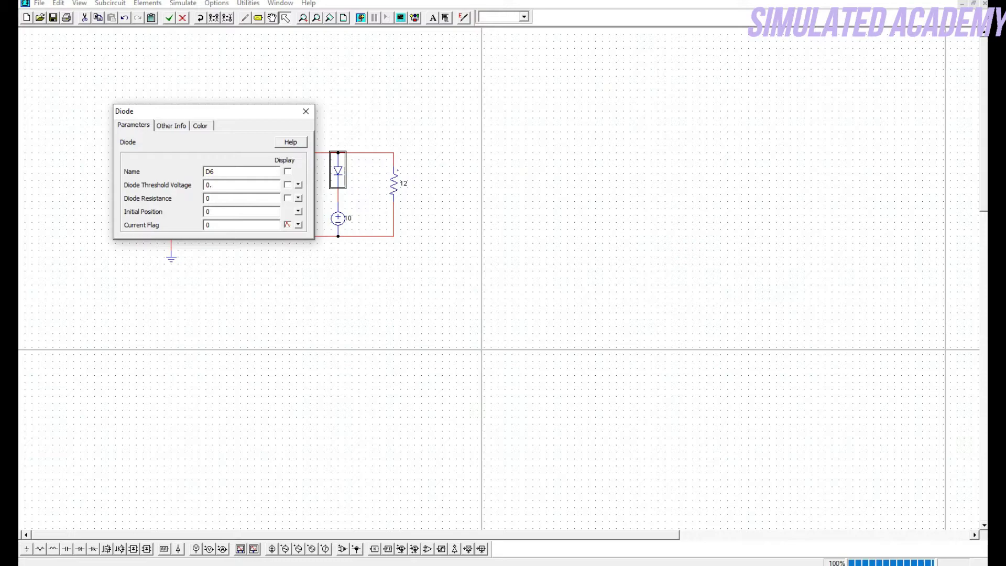
left_click(307, 113)
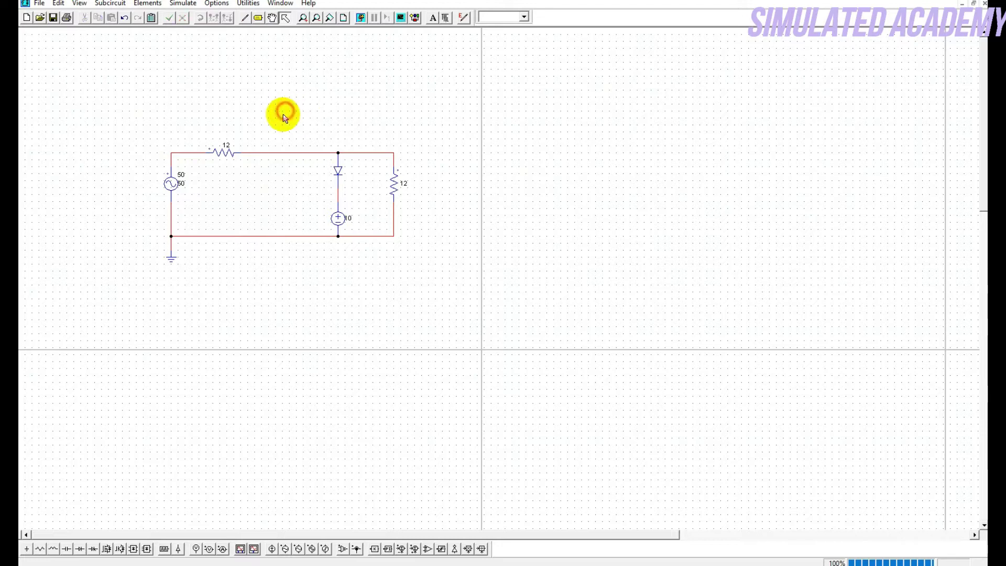
Place a simulation control above the circuit with 1E-005 time step and 0.1 total time.
left_click(178, 4)
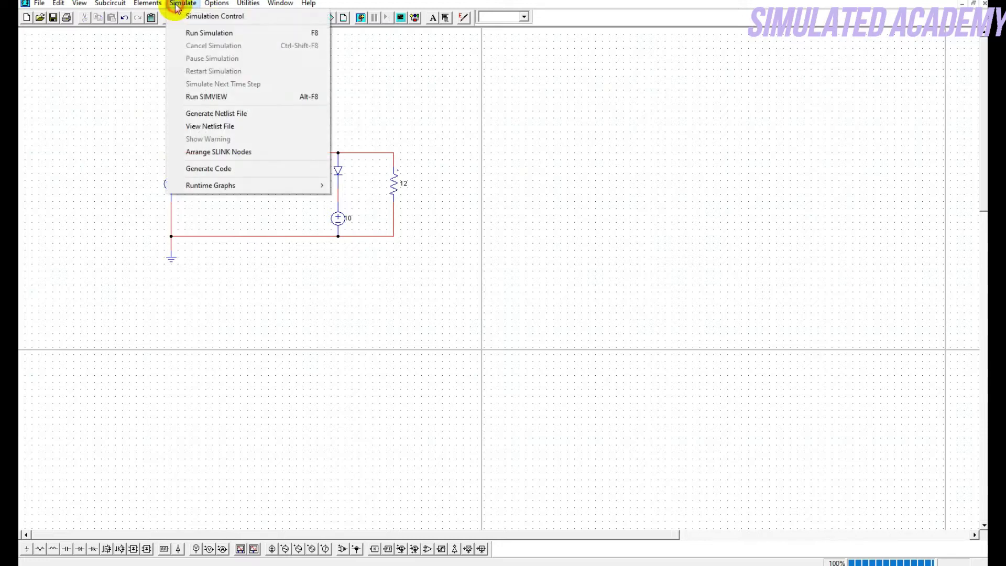
left_click(213, 16)
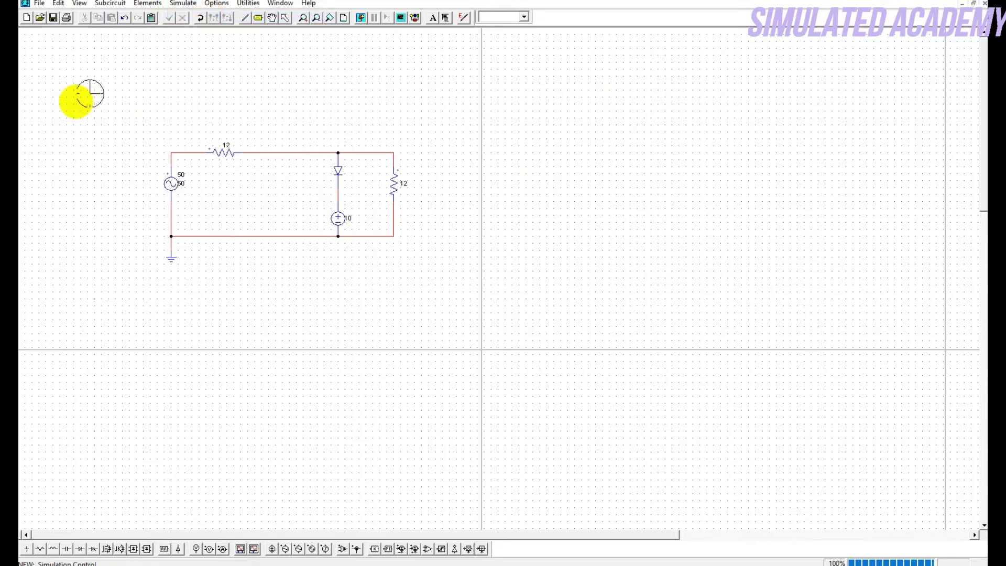
double_click(148, 108)
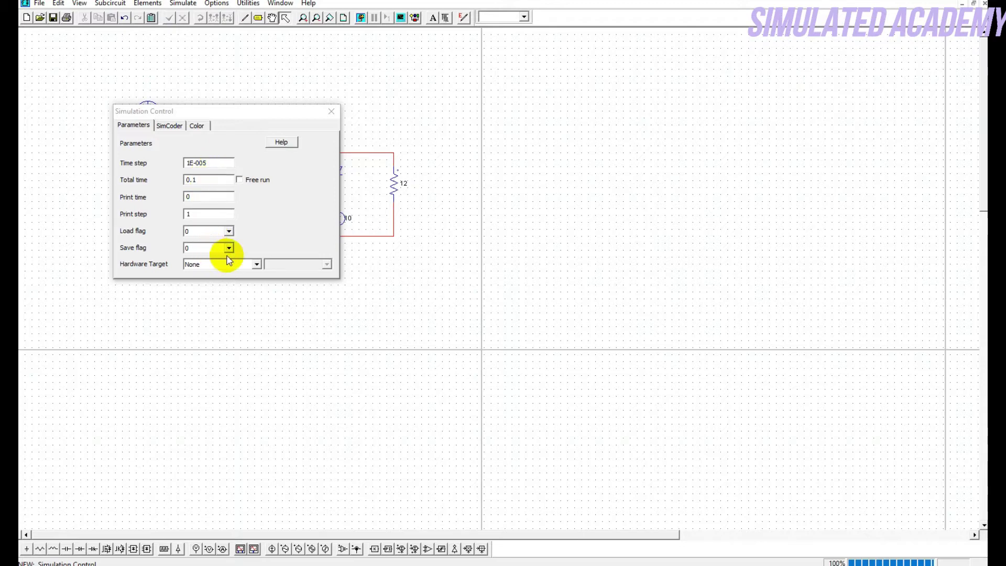
left_click(331, 111)
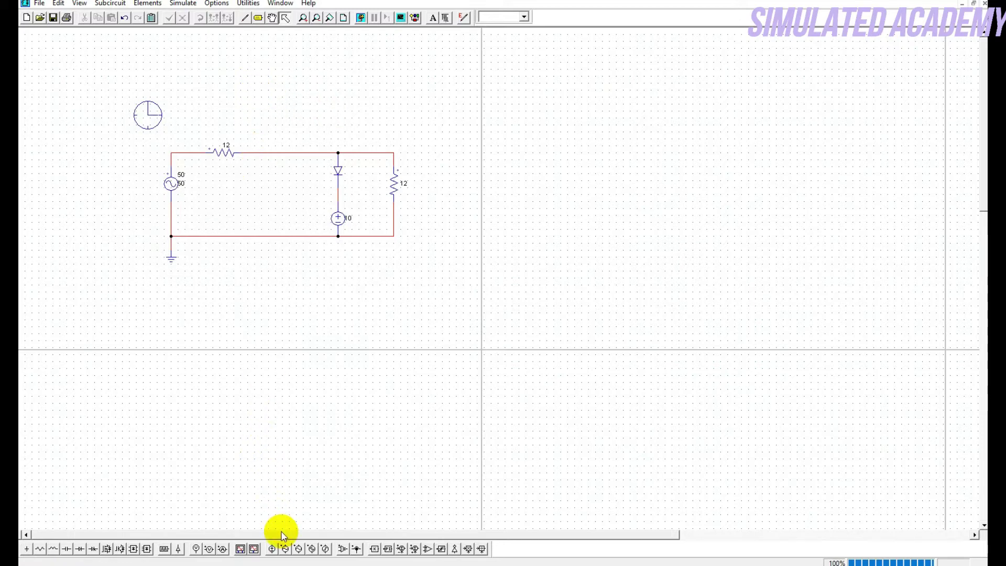
Place voltage probes on the output and input nodes, naming the input probe V_in with its name displayed.
left_click(198, 548)
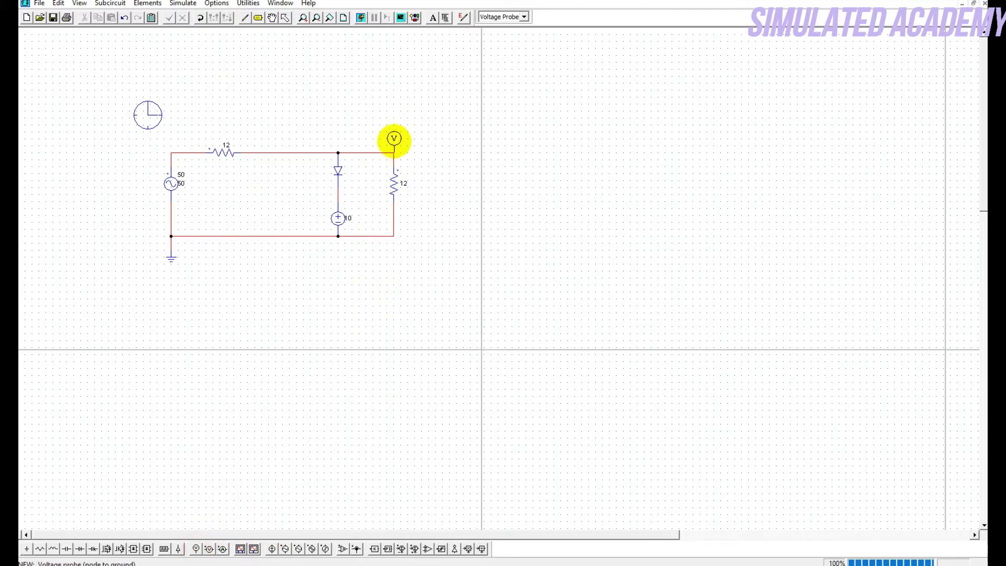
left_click(392, 140)
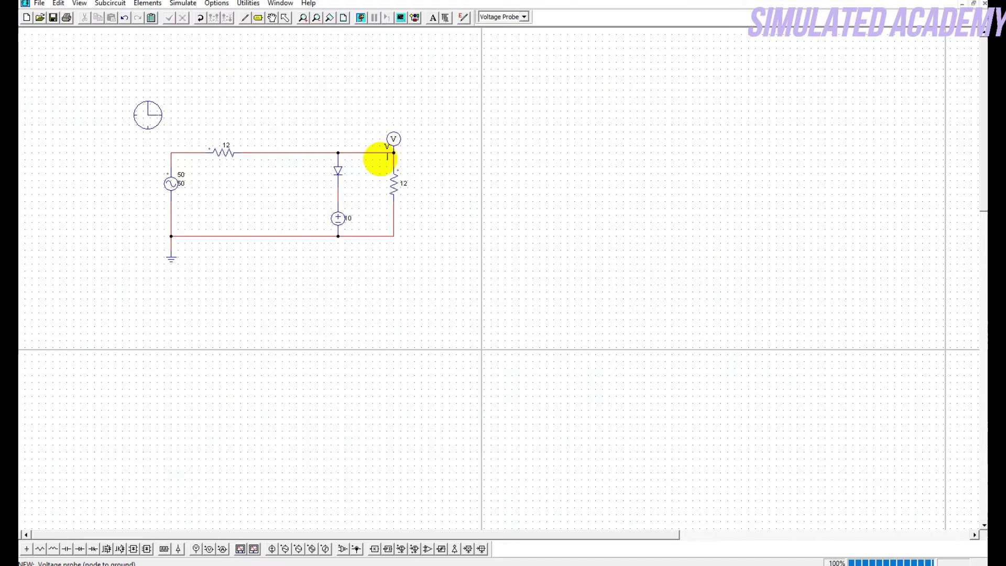
left_click(178, 140)
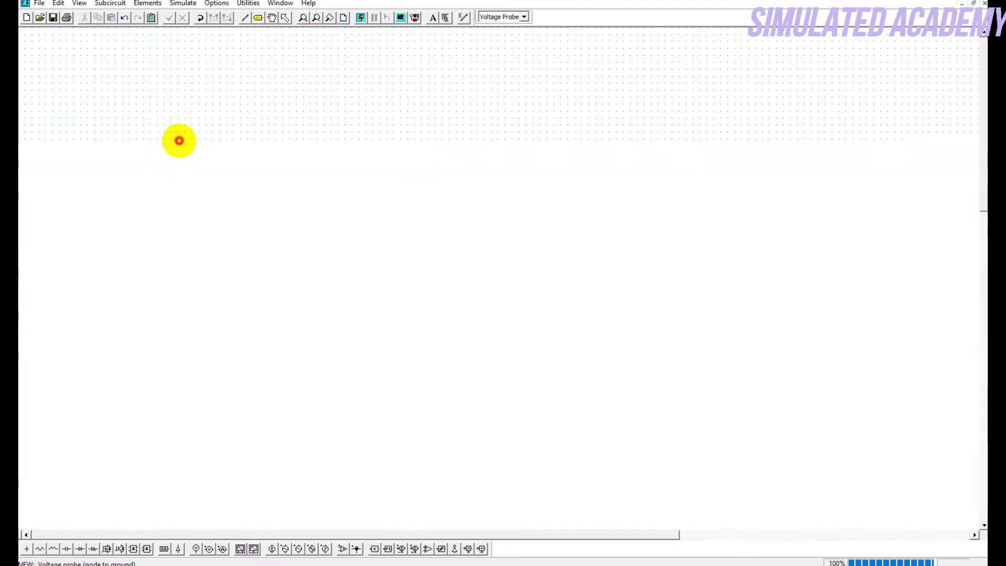
double_click(180, 141)
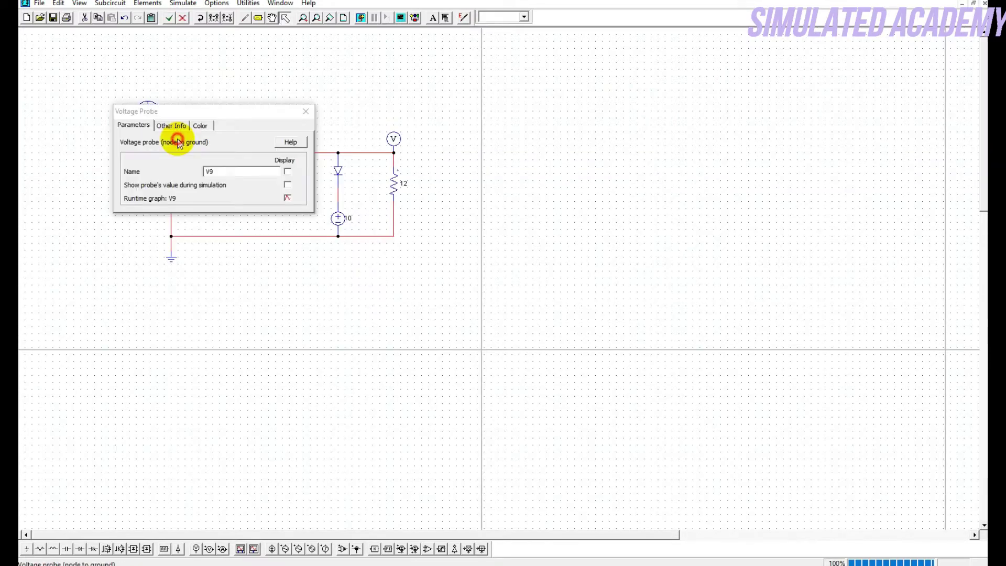
left_click(224, 168)
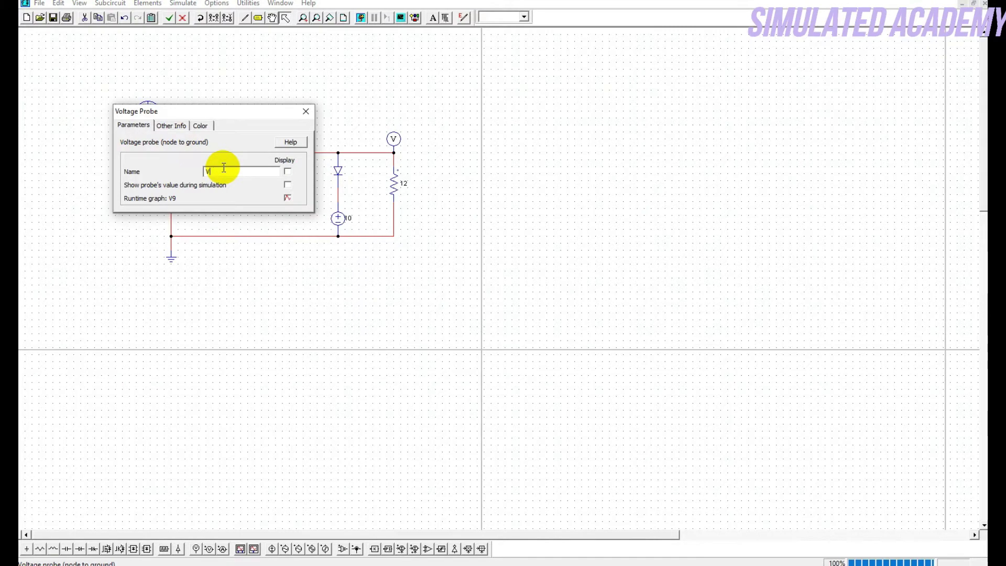
type("_in")
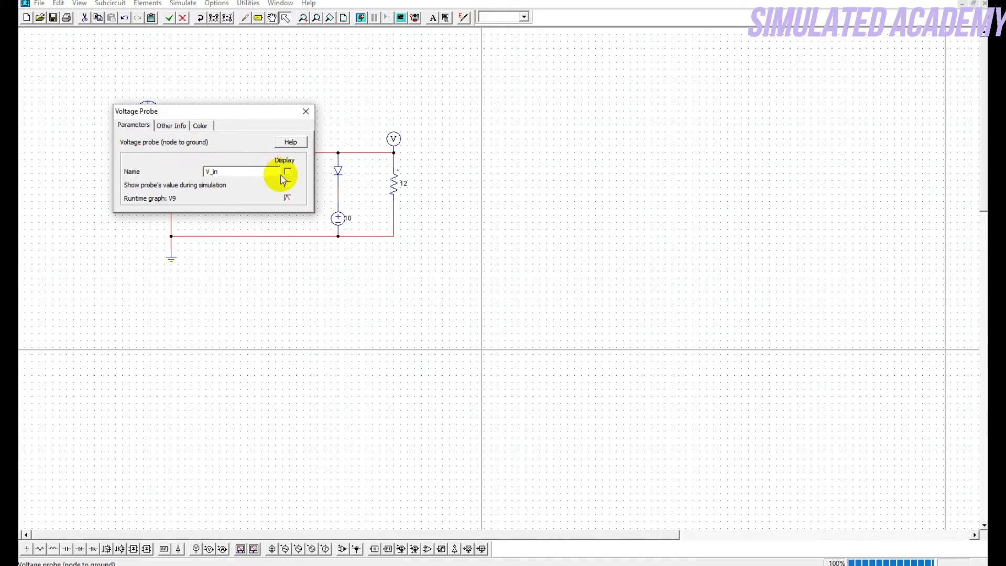
left_click(287, 171)
left_click(306, 112)
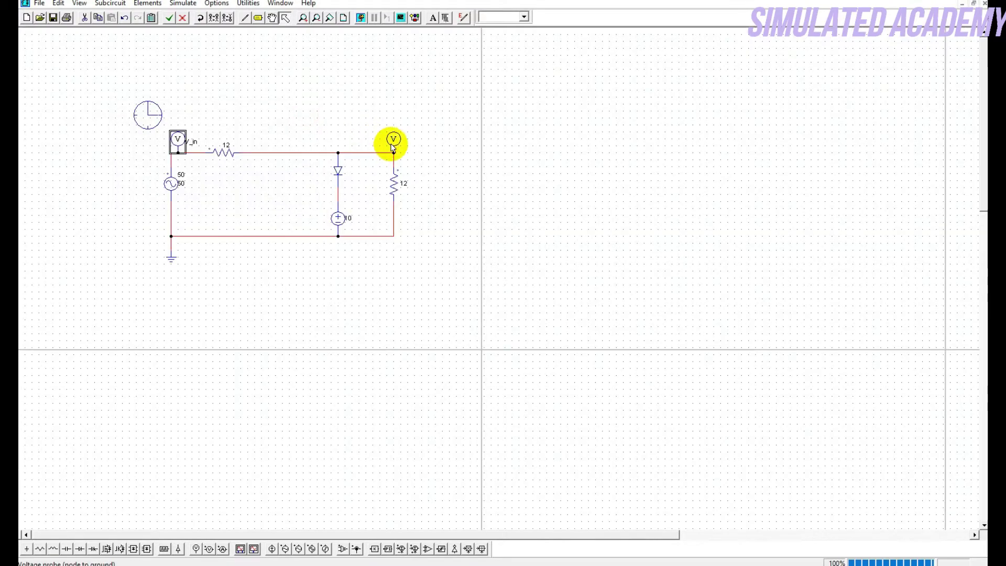
Rename the output probe to V_out and display its name.
double_click(393, 139)
left_click(248, 169)
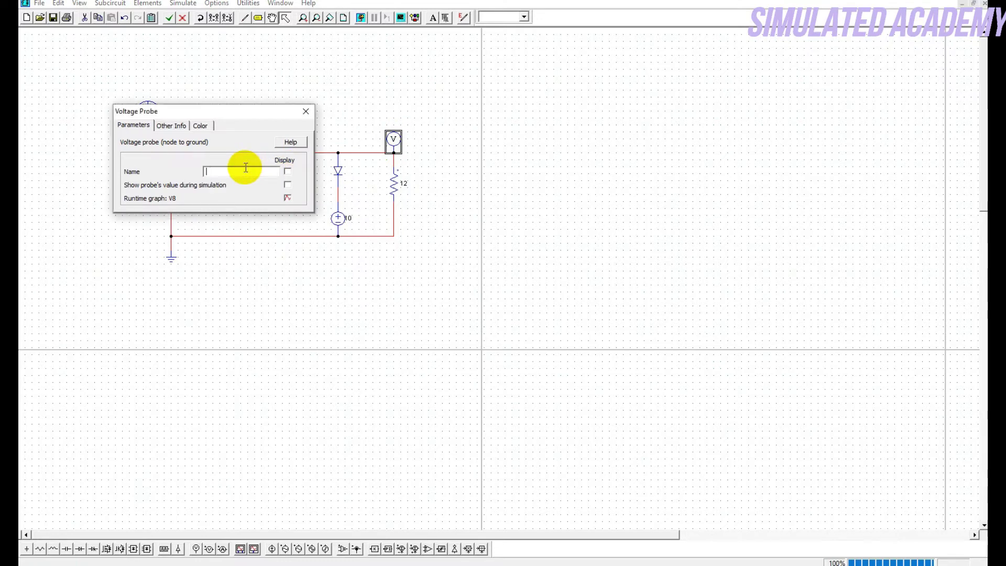
type("V_out")
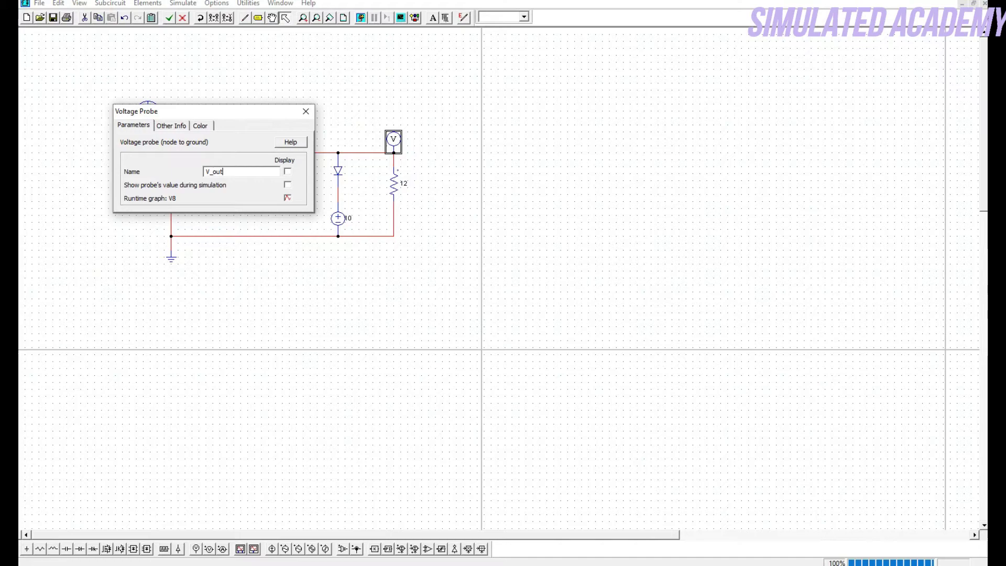
left_click(290, 172)
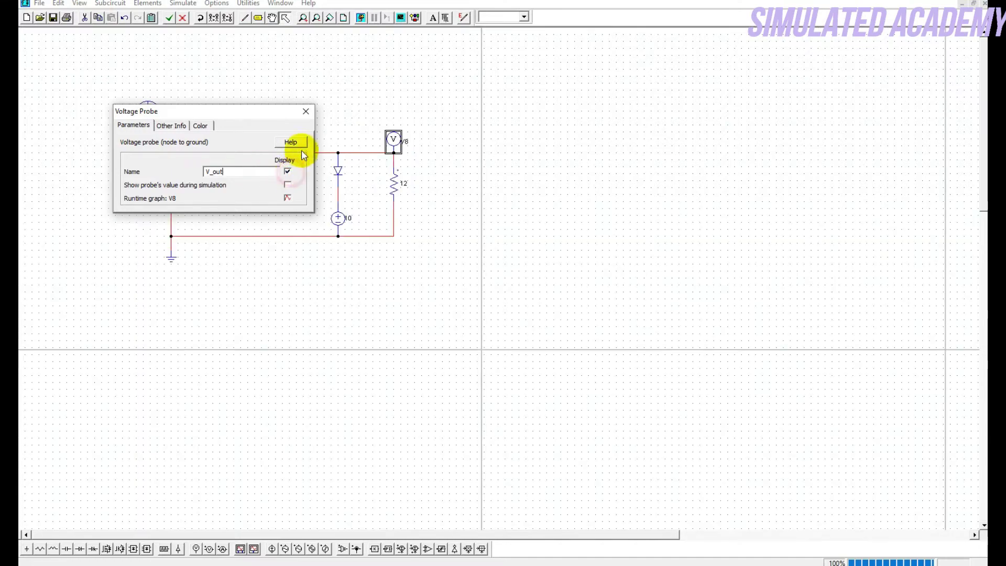
Run the simulation and select V_in as the curve to plot.
left_click(306, 111)
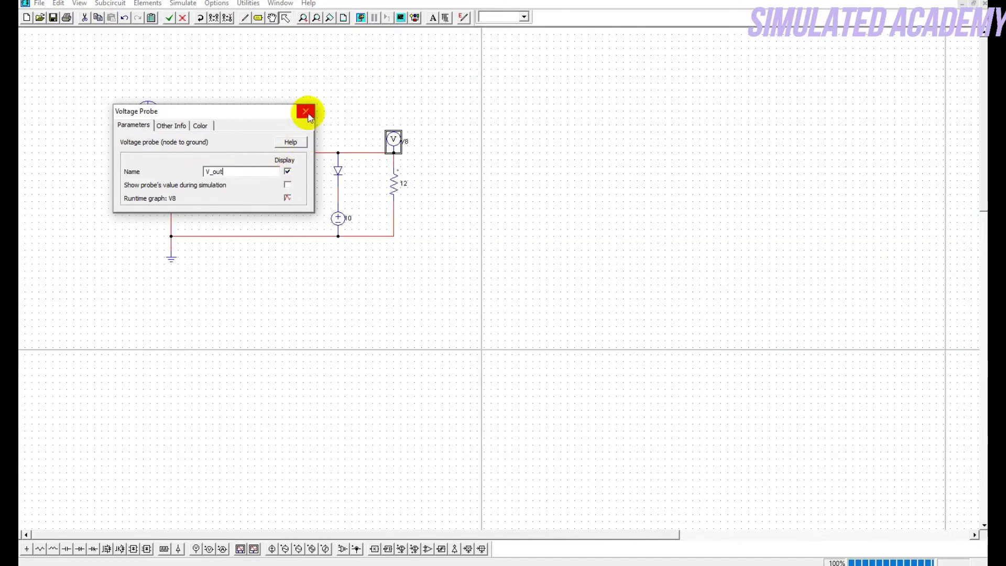
left_click(361, 19)
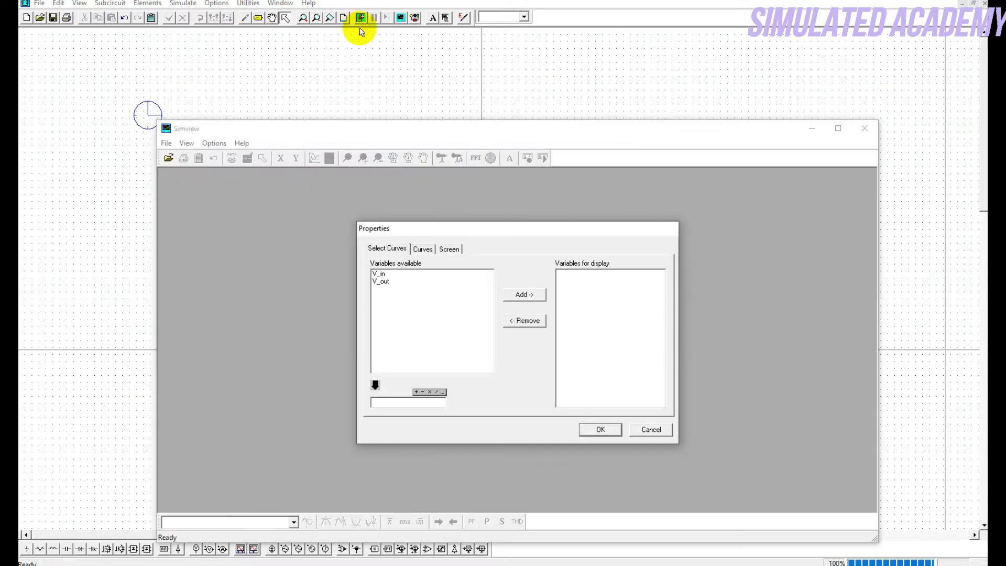
left_click_drag(467, 238, 448, 198)
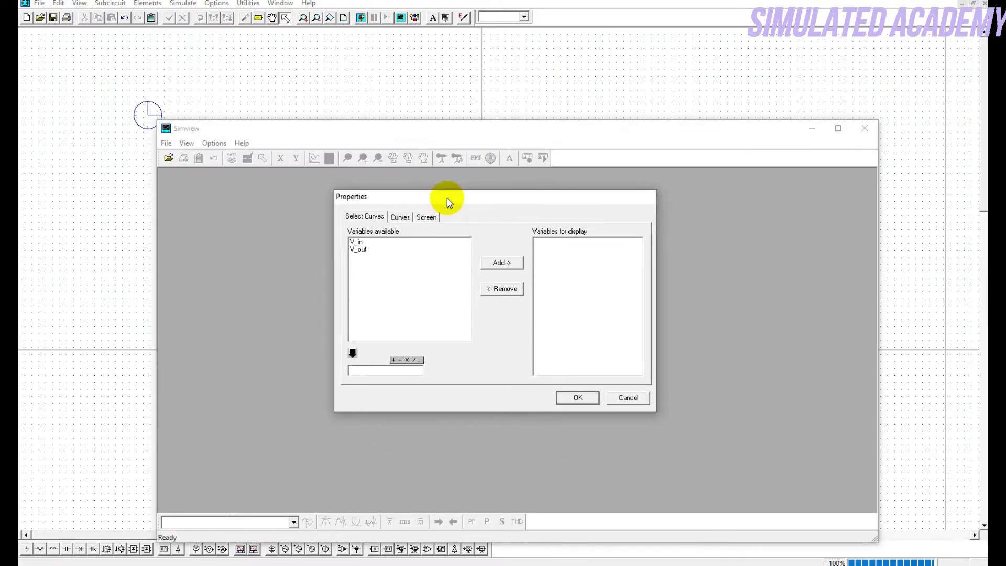
left_click(359, 243)
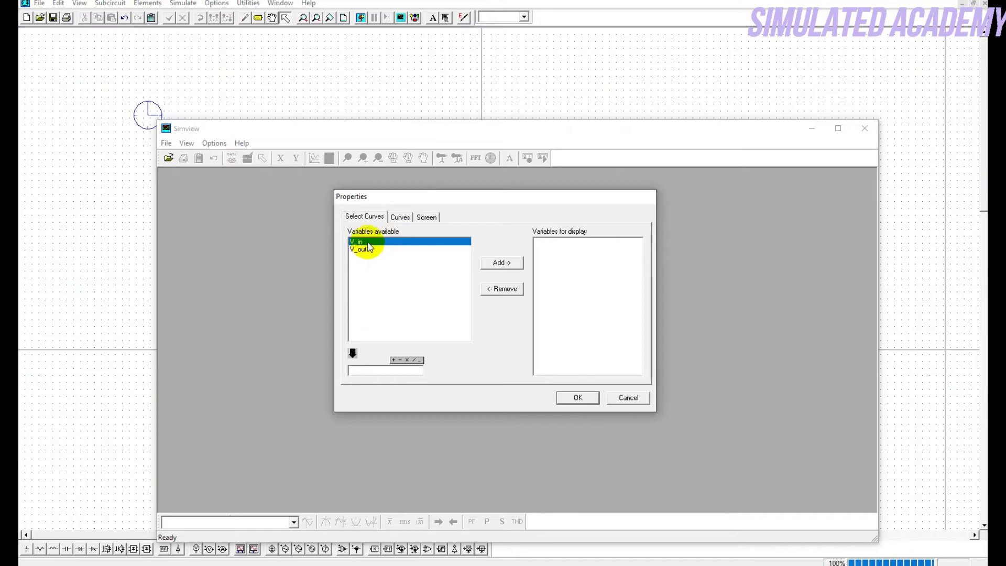
Plot V_in with circle markers and line thickness 2.
left_click(400, 217)
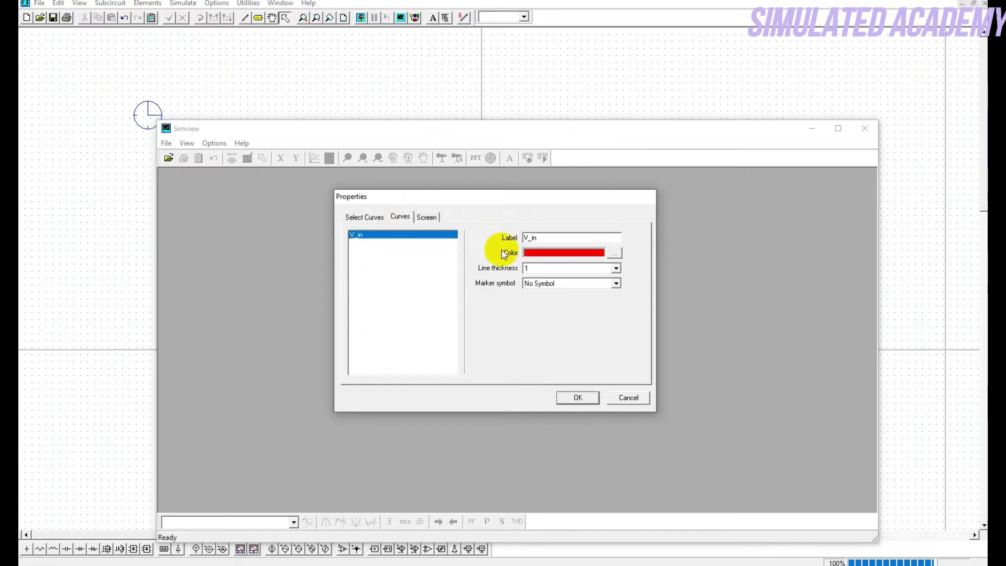
left_click(599, 287)
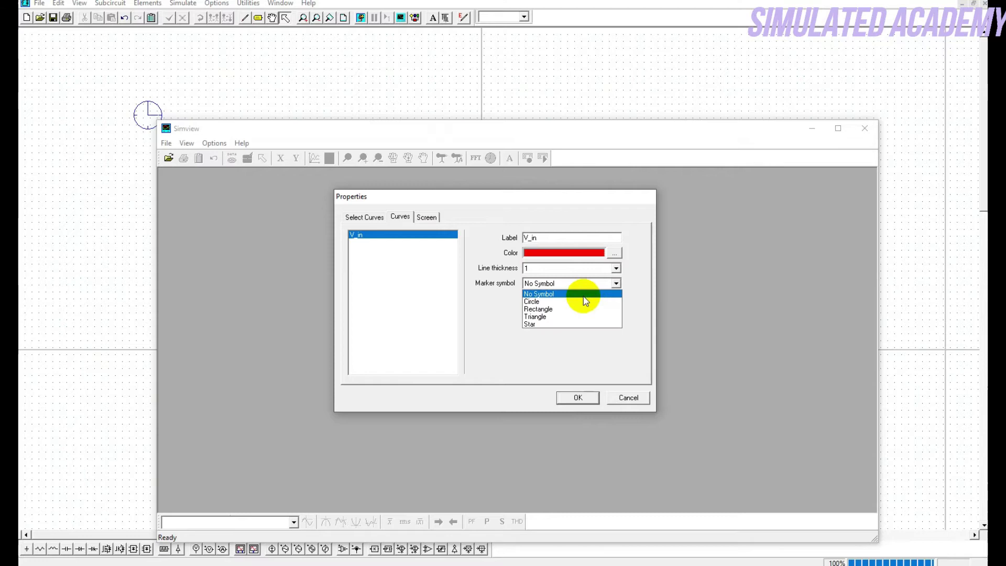
left_click(583, 294)
left_click(616, 268)
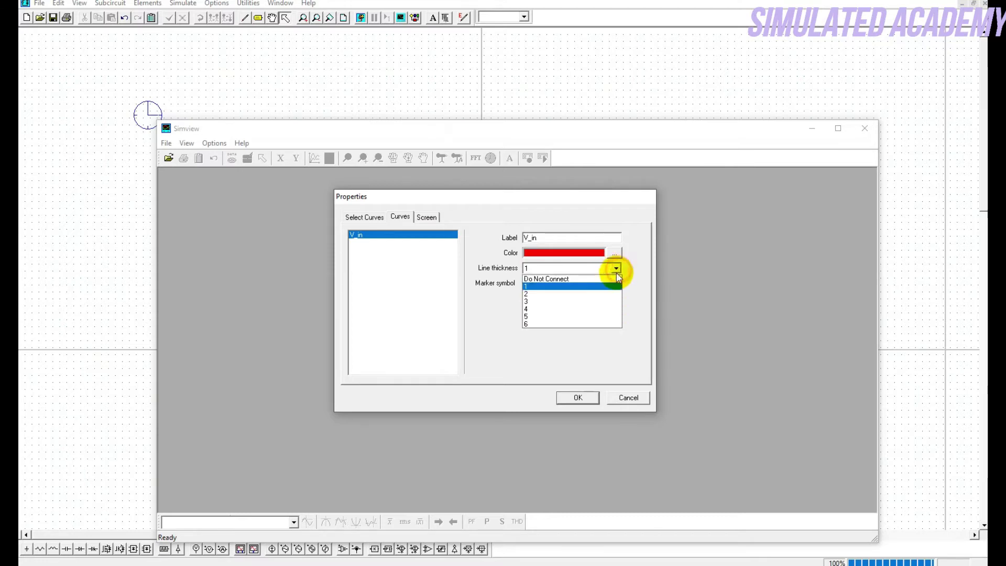
left_click(580, 295)
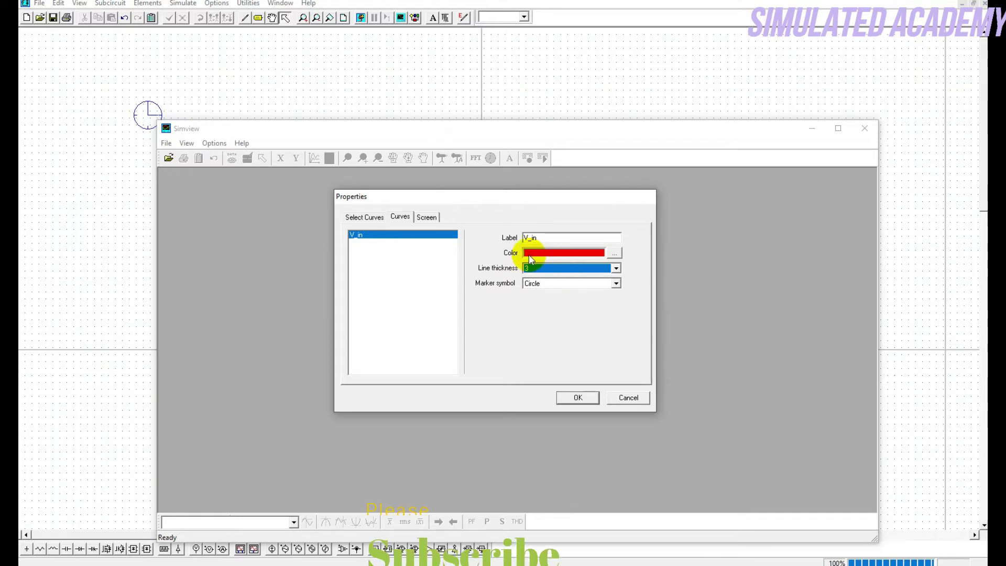
left_click(580, 398)
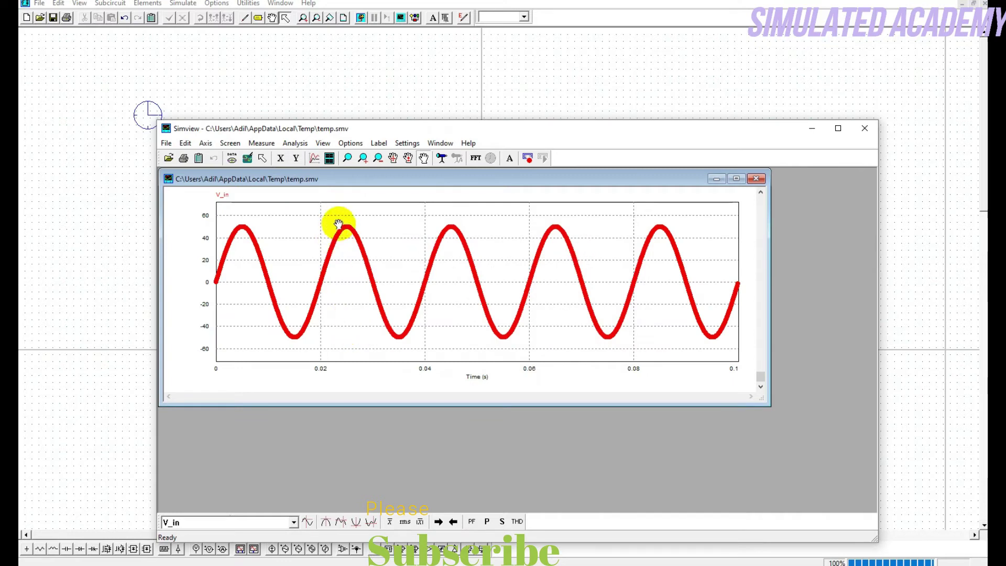
Add a second plot screen showing V_out with line thickness 3.
left_click(329, 158)
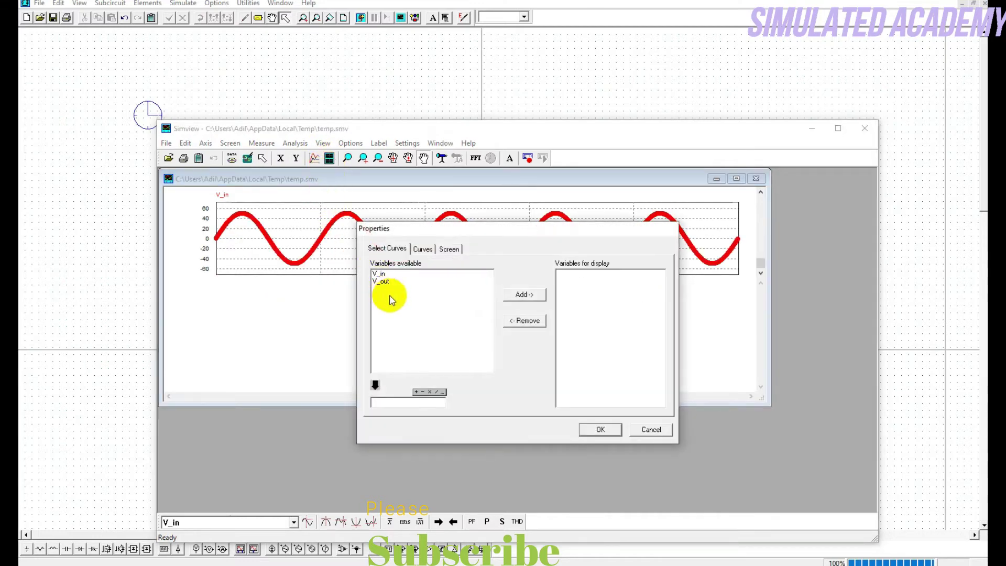
double_click(382, 281)
left_click(419, 250)
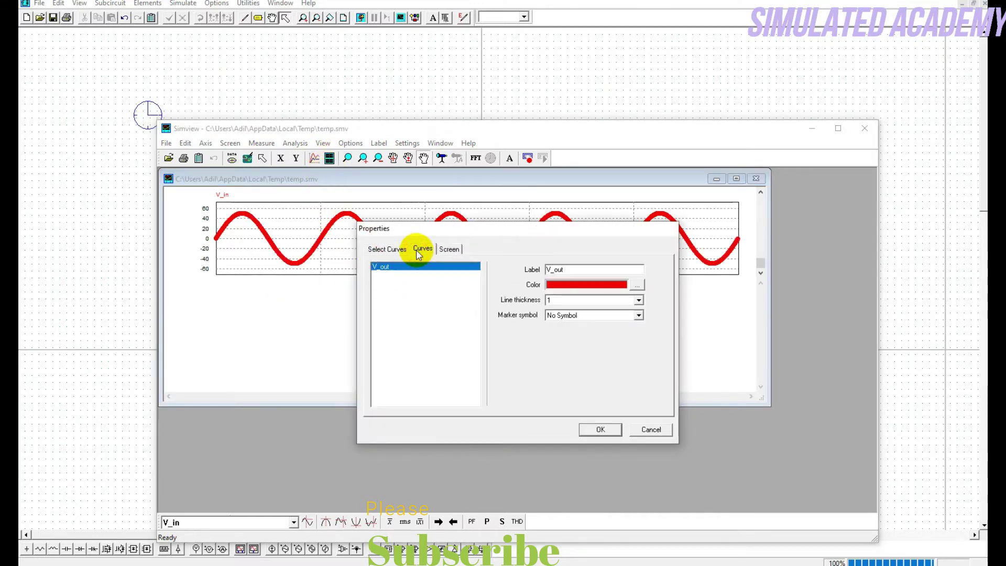
left_click(639, 299)
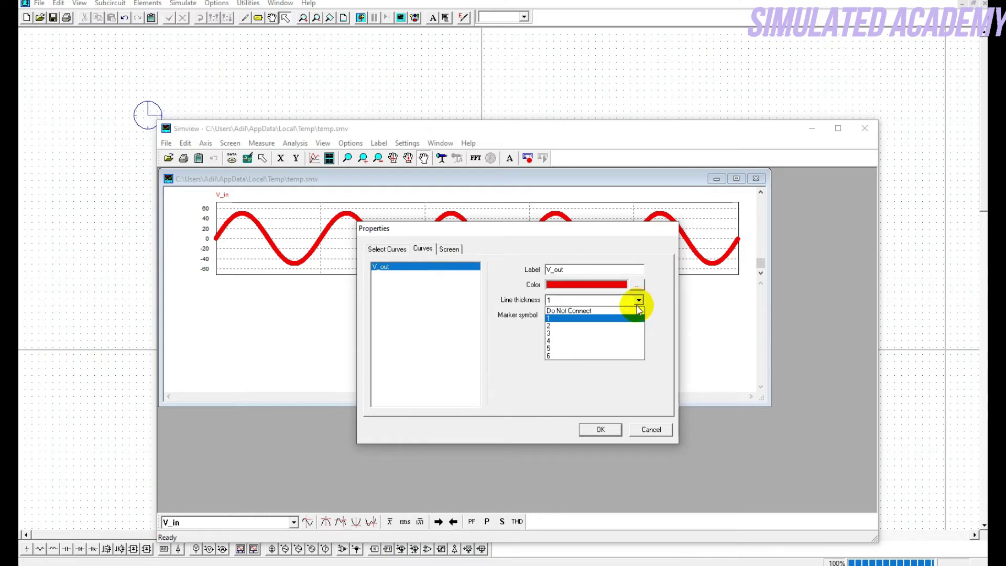
left_click(599, 334)
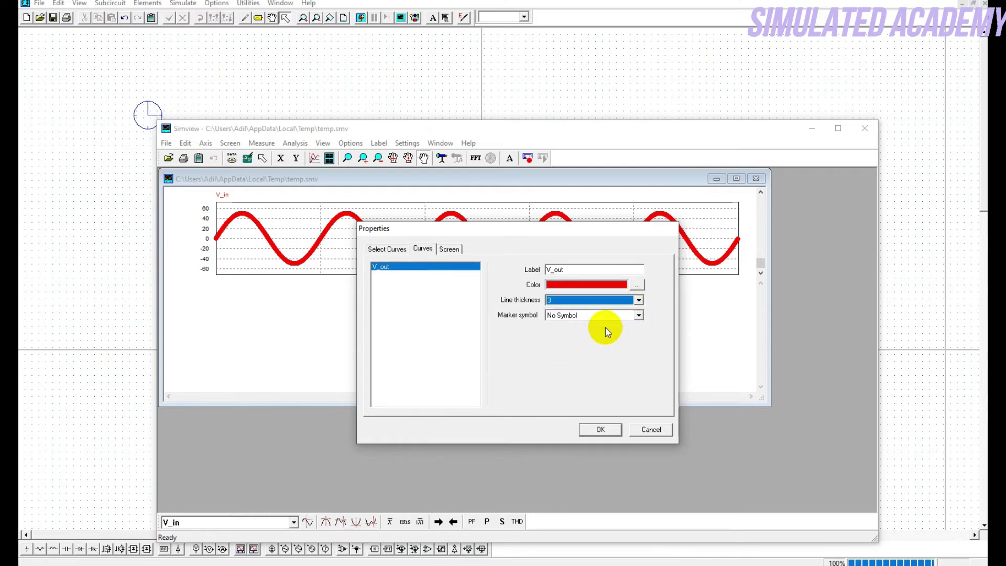
Give the V_out curve triangle markers and a green colour, then plot it.
left_click(615, 319)
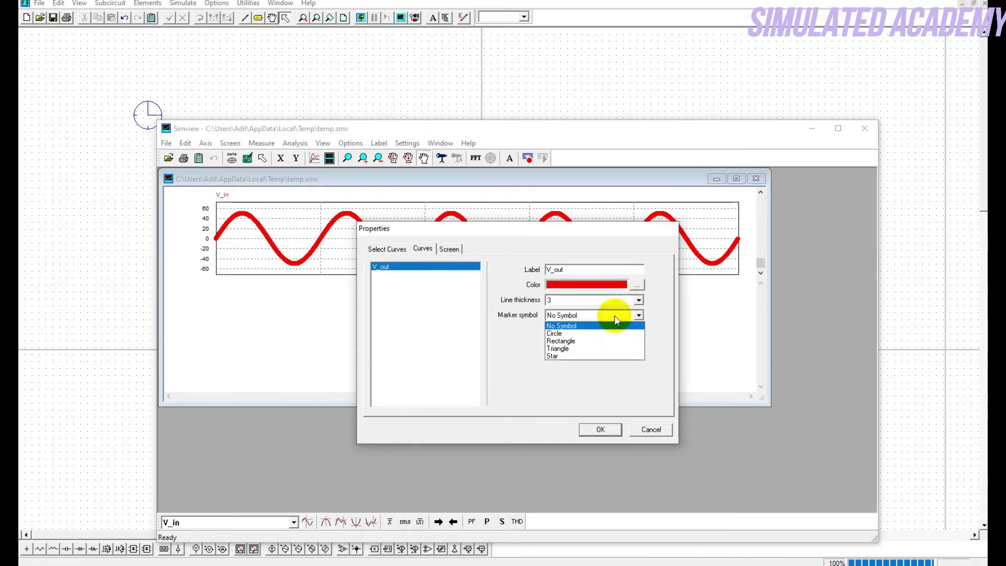
left_click(590, 347)
left_click(637, 284)
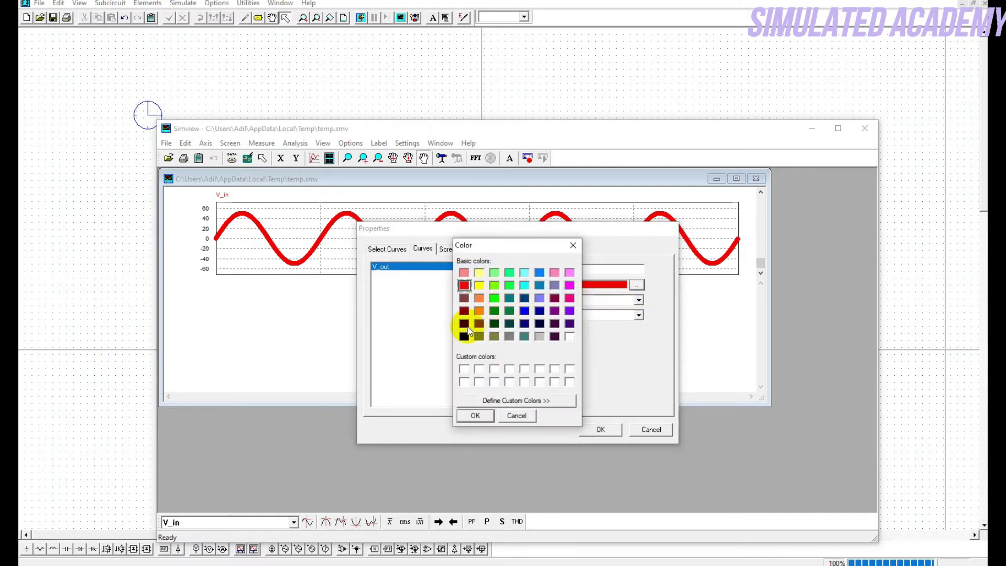
left_click(495, 286)
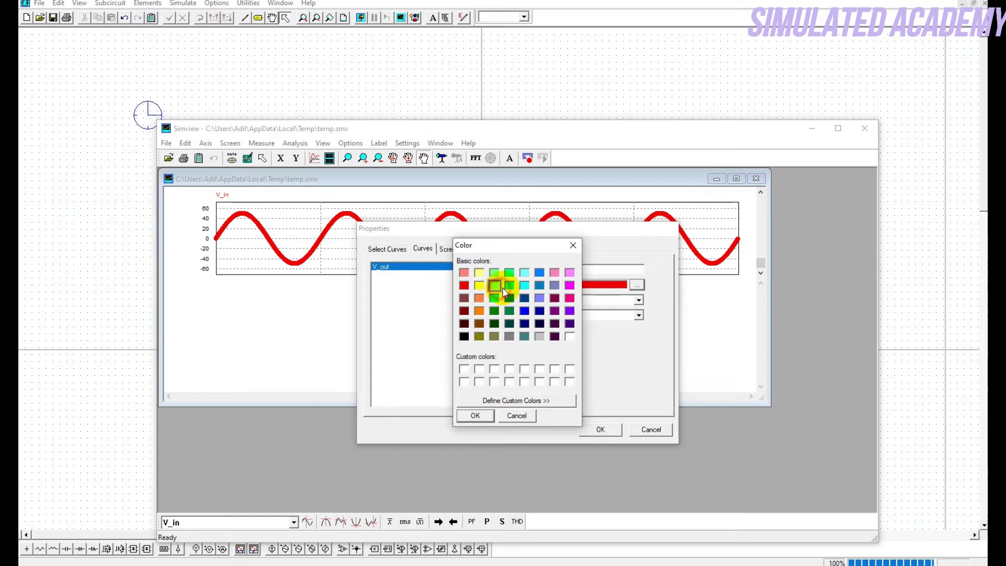
left_click(475, 415)
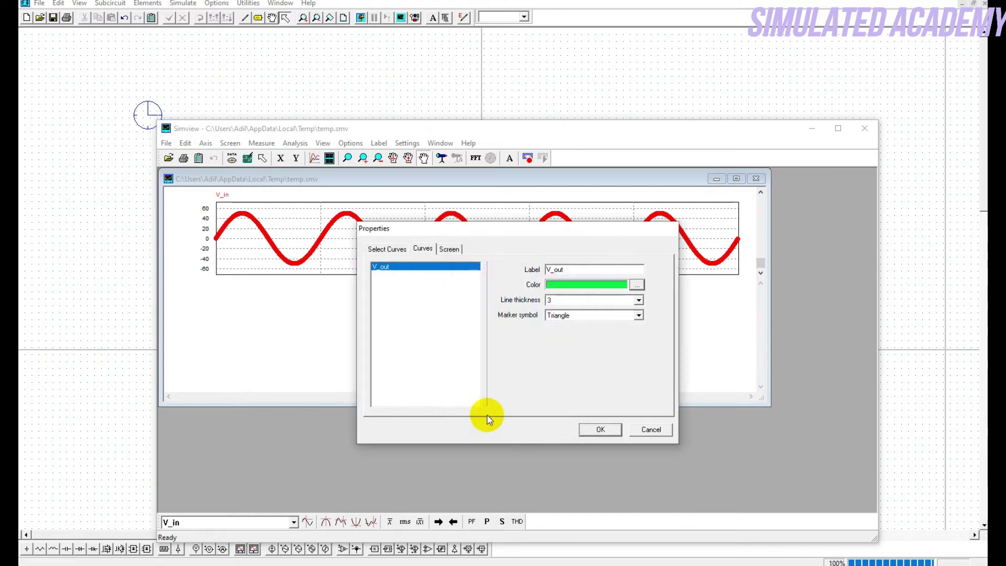
left_click(598, 430)
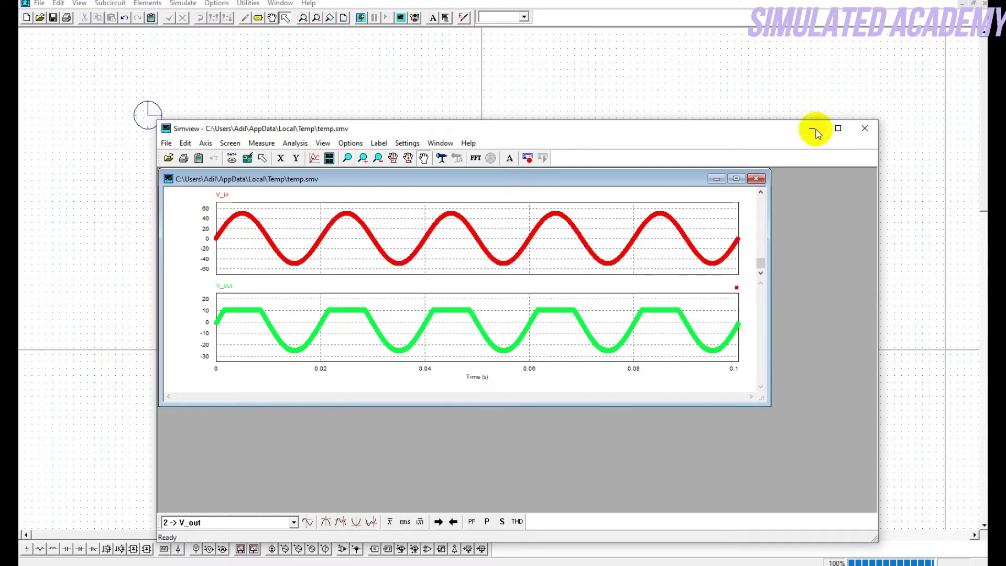
Maximize the waveform viewer so the V_in and clipped V_out plots fill the screen.
left_click(839, 129)
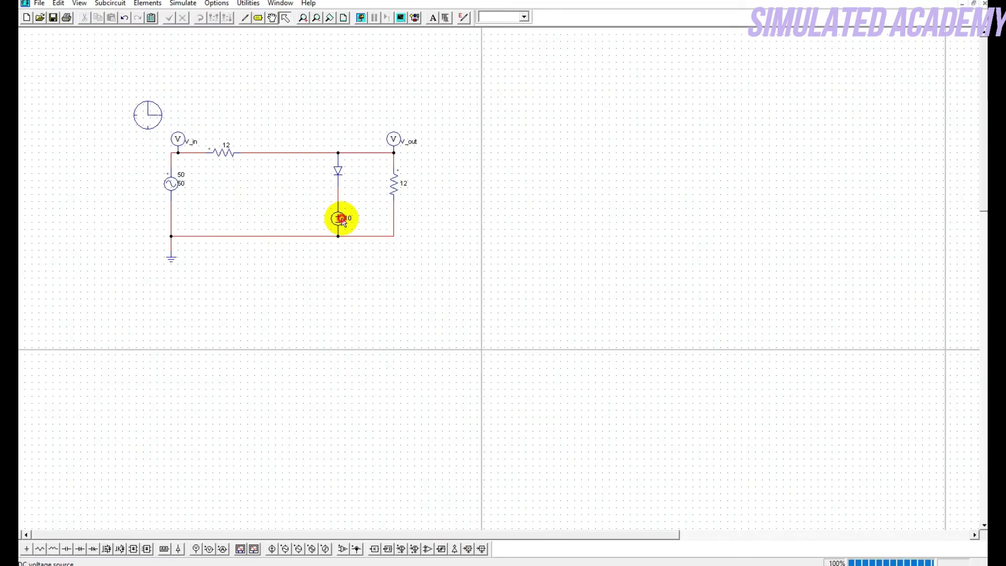
Change the DC source amplitude to 0 and rerun the simulation.
double_click(338, 216)
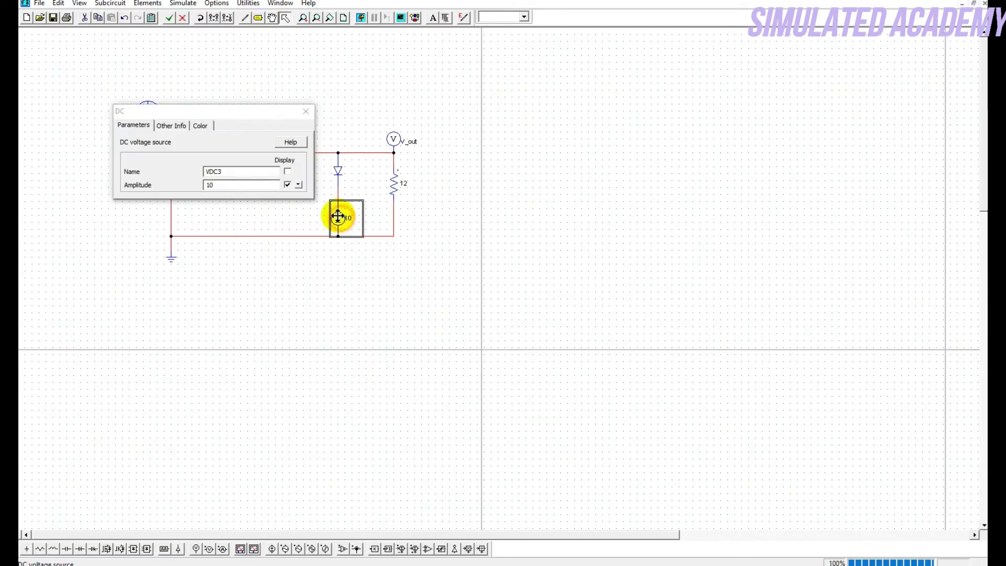
left_click(236, 184)
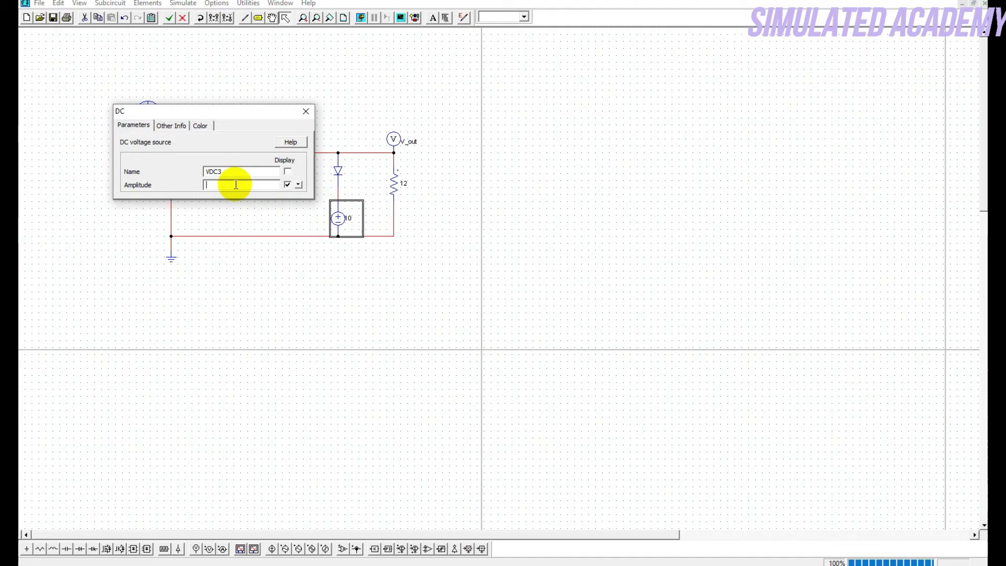
type("0")
left_click(305, 111)
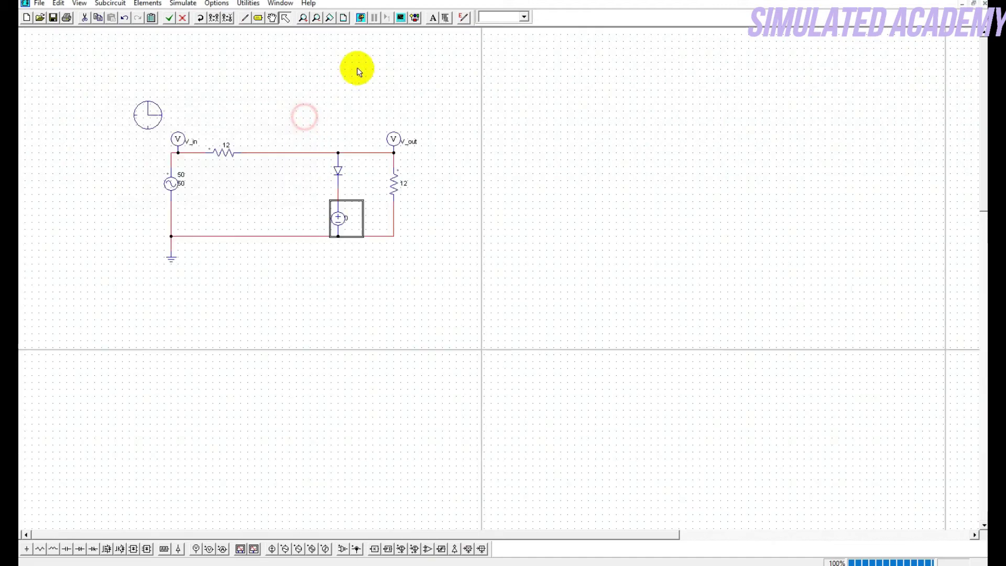
left_click(361, 18)
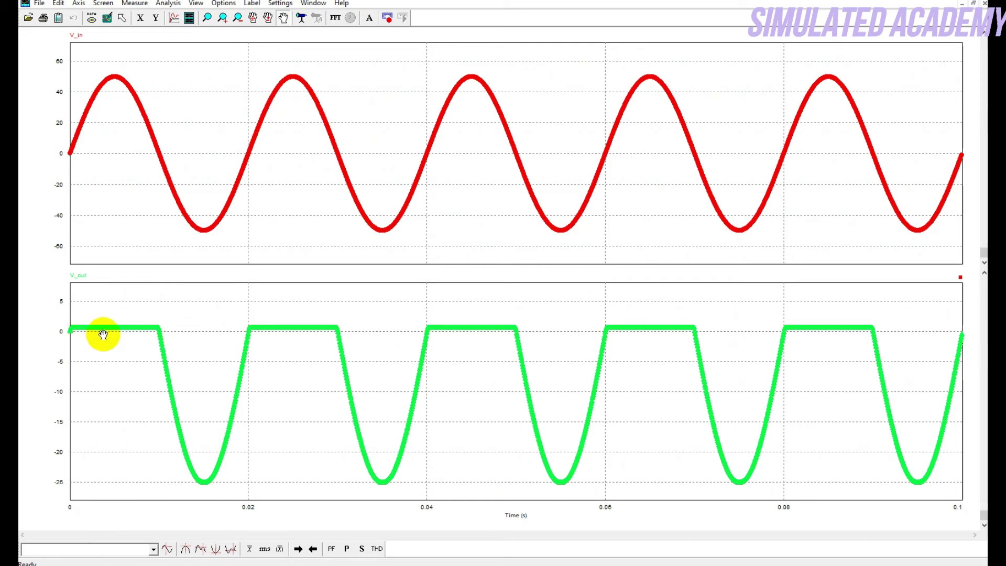
Back in the schematic, raise the DC source amplitude to 100 and rerun the simulation.
left_click(428, 565)
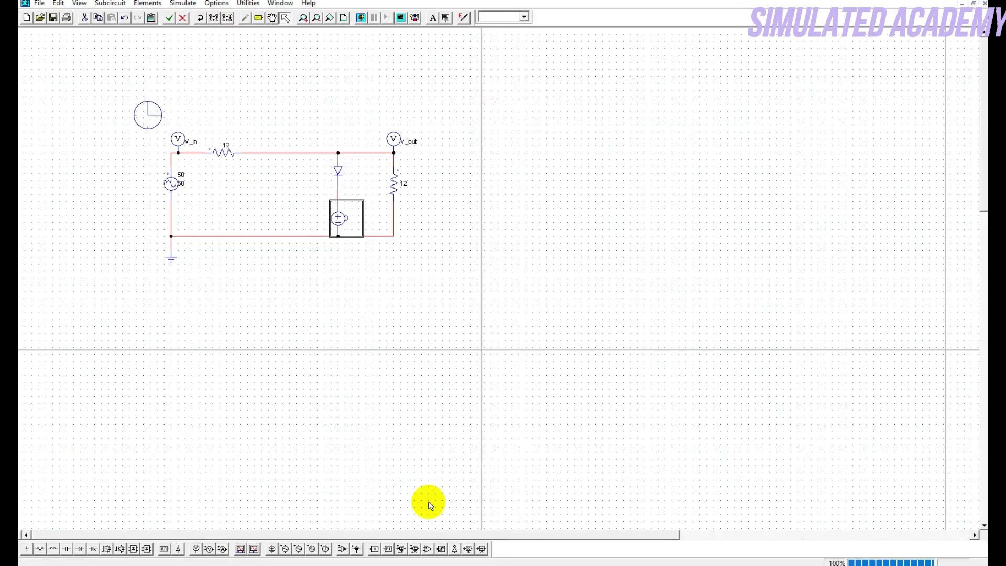
double_click(344, 221)
left_click(243, 184)
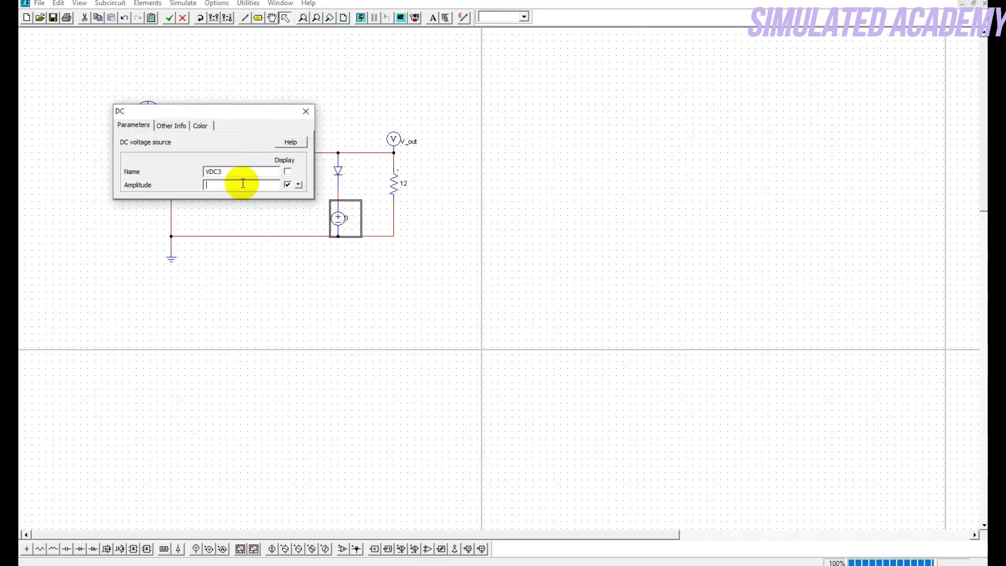
type("100")
left_click(305, 111)
left_click(360, 17)
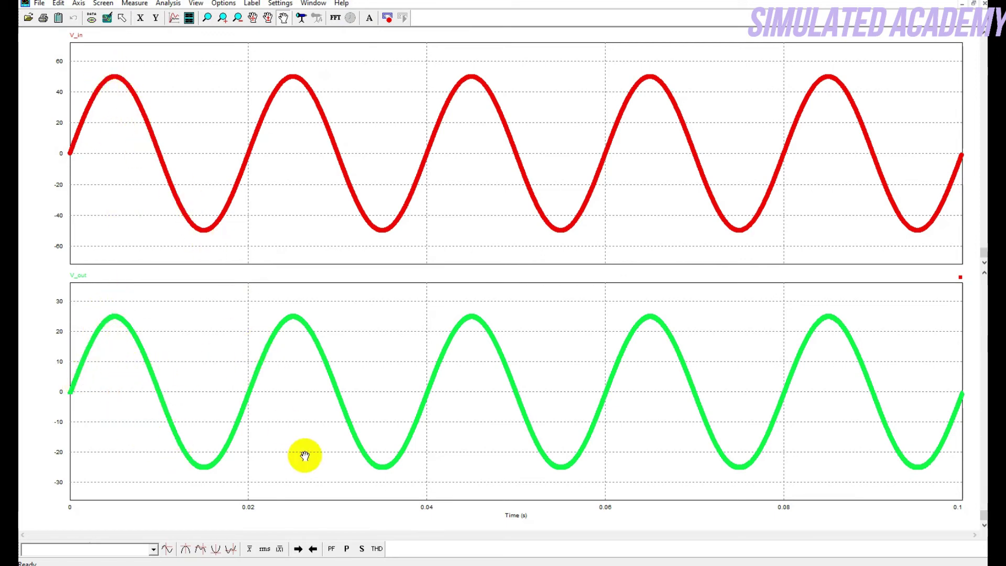
Set the DC source amplitude back to 10 V.
left_click(419, 565)
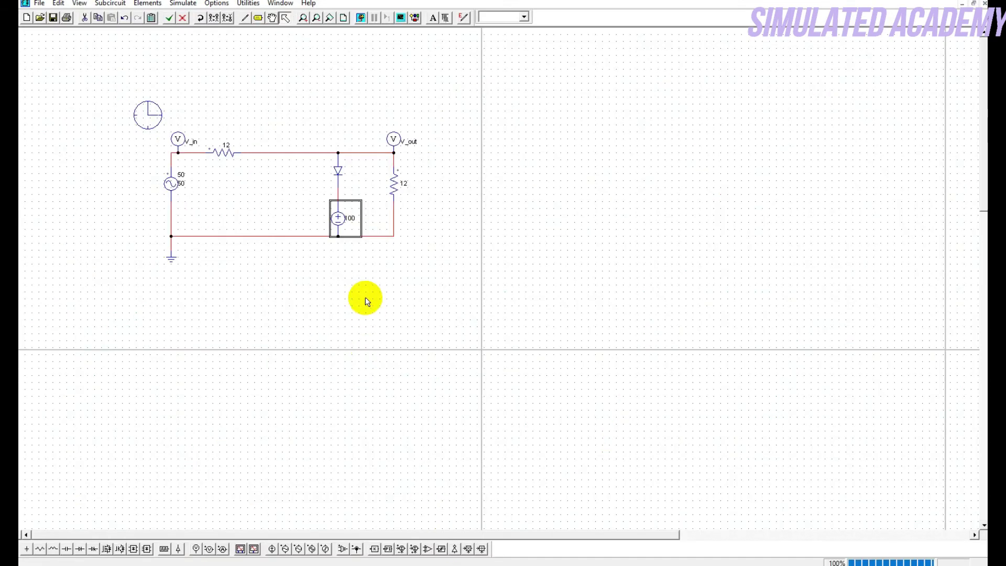
double_click(343, 219)
left_click(238, 184)
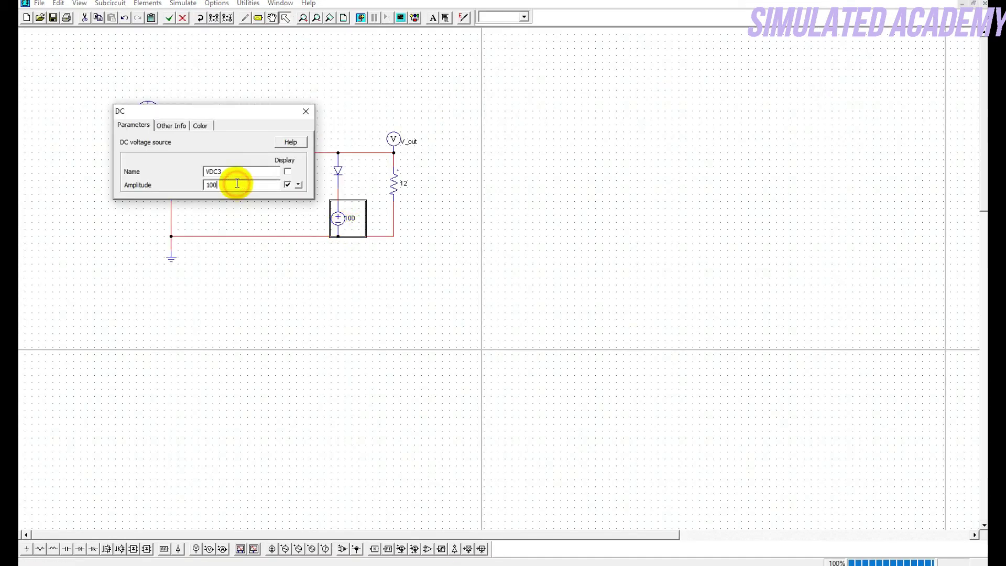
left_click(306, 111)
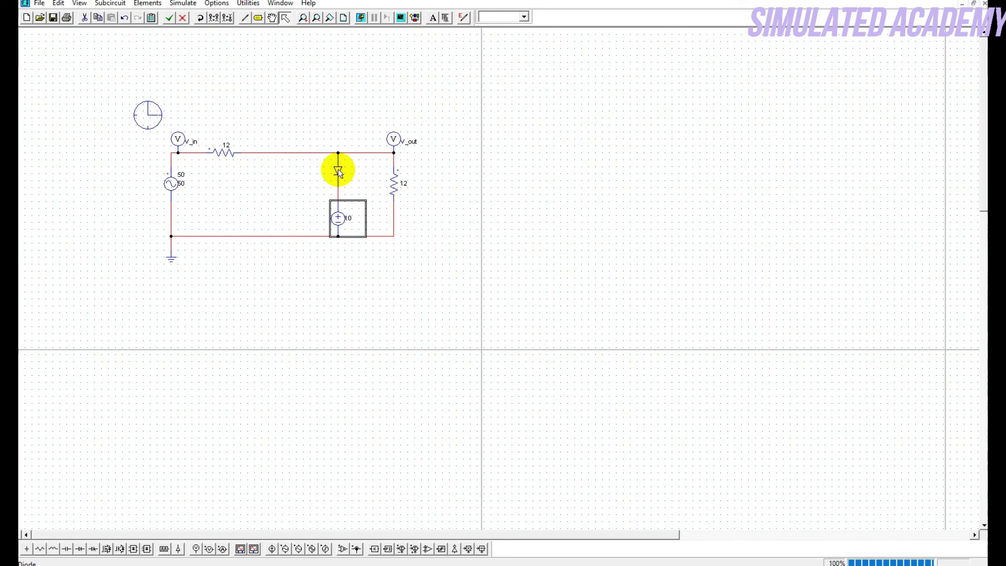
Replace the diode with a reversed-orientation diode placed above the DC source.
left_click(338, 168)
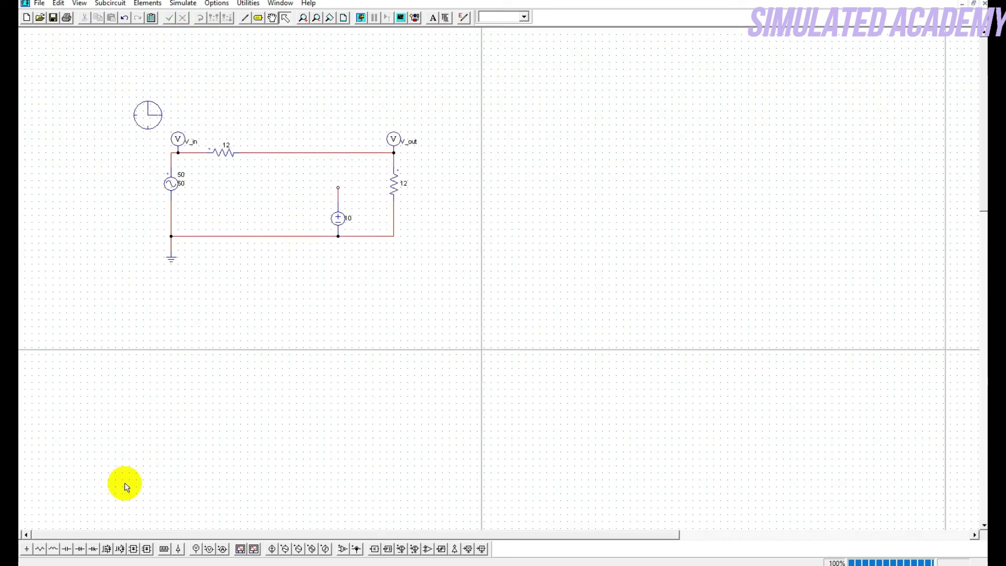
left_click(79, 548)
right_click(310, 198)
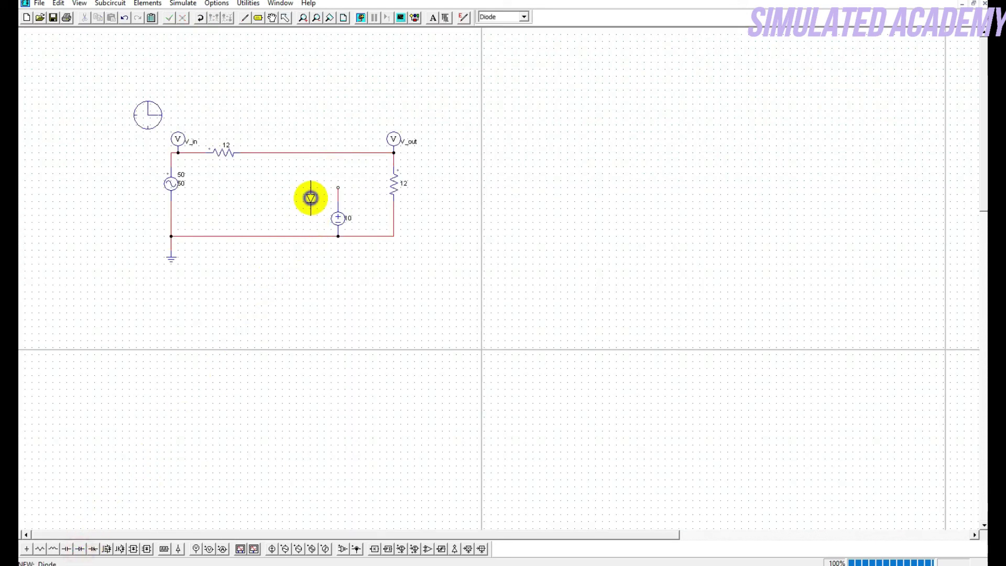
right_click(310, 197)
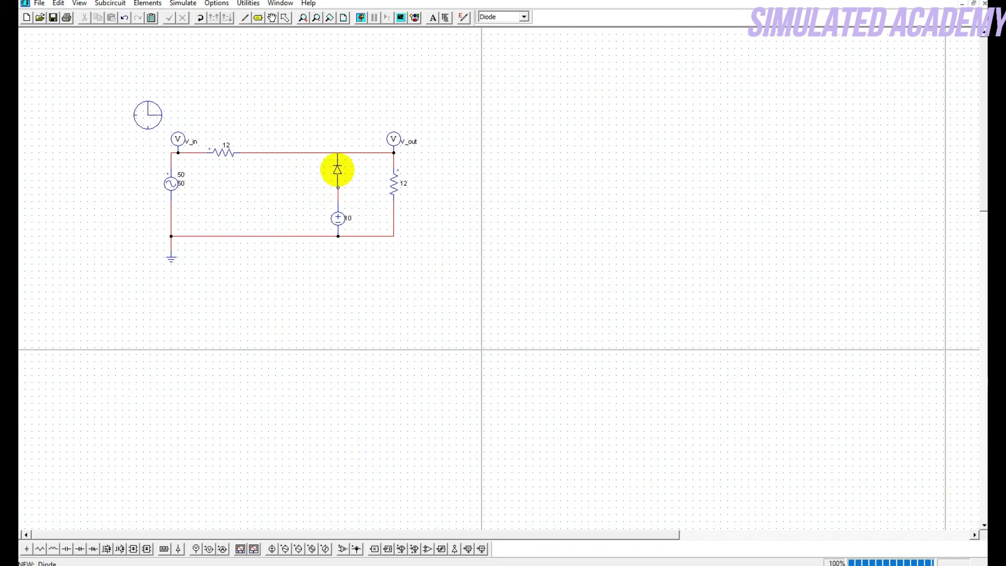
left_click(337, 169)
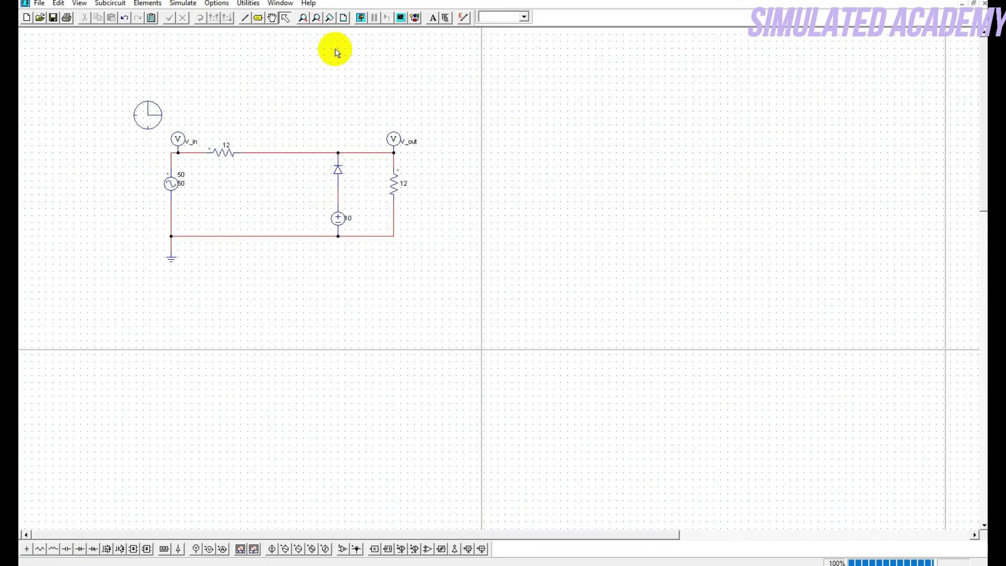
Run the simulation so Simview shows V_out floored at 10 V with 25 V peaks.
left_click(360, 18)
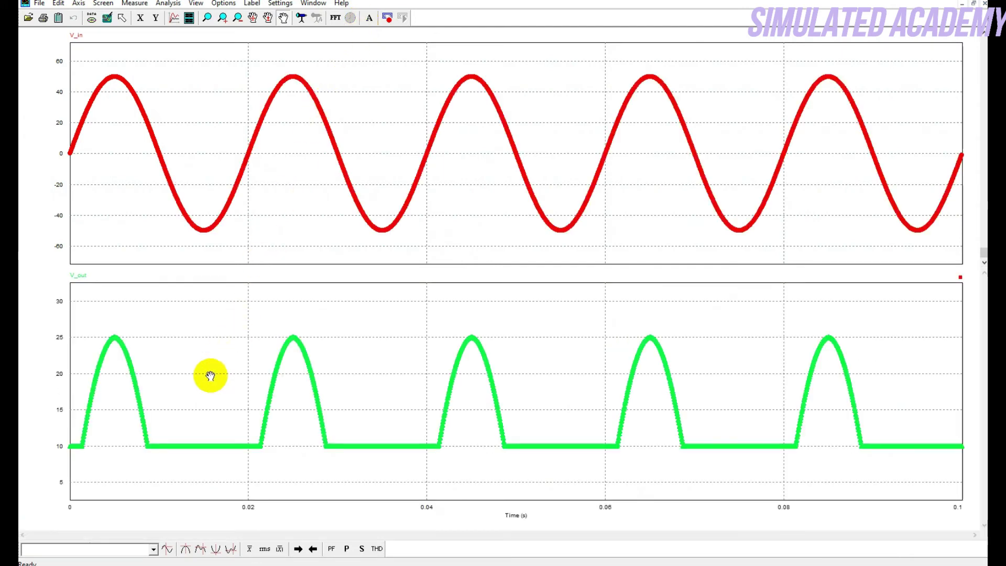